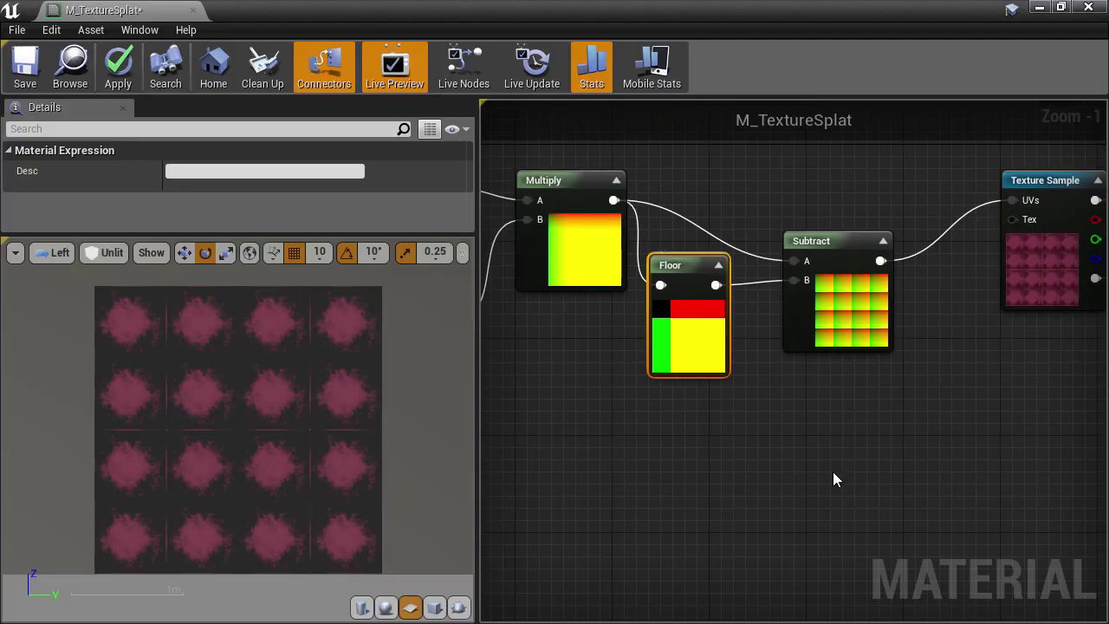
- Drop MF_Random2 into the graph, wire Floor into its In pin, and preview its grey cells
{"action": "right_click_drag", "start_coordinate": [833, 471], "coordinate": [691, 441]}
{"action": "left_click_drag", "start_coordinate": [282, 9], "coordinate": [571, 57]}
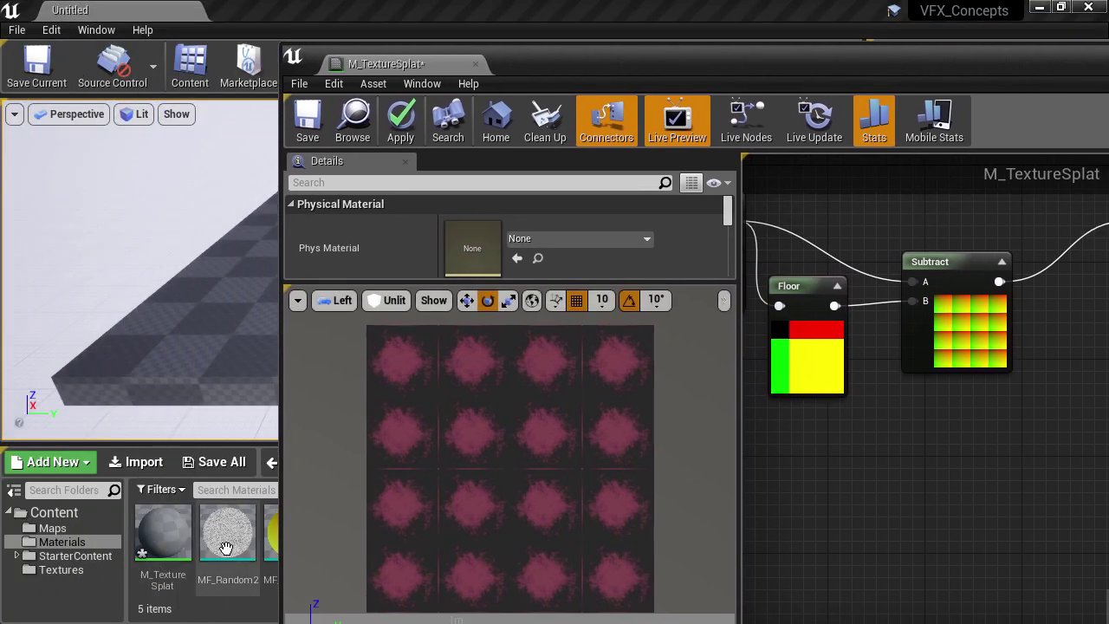
{"action": "left_click_drag", "start_coordinate": [227, 532], "coordinate": [883, 443]}
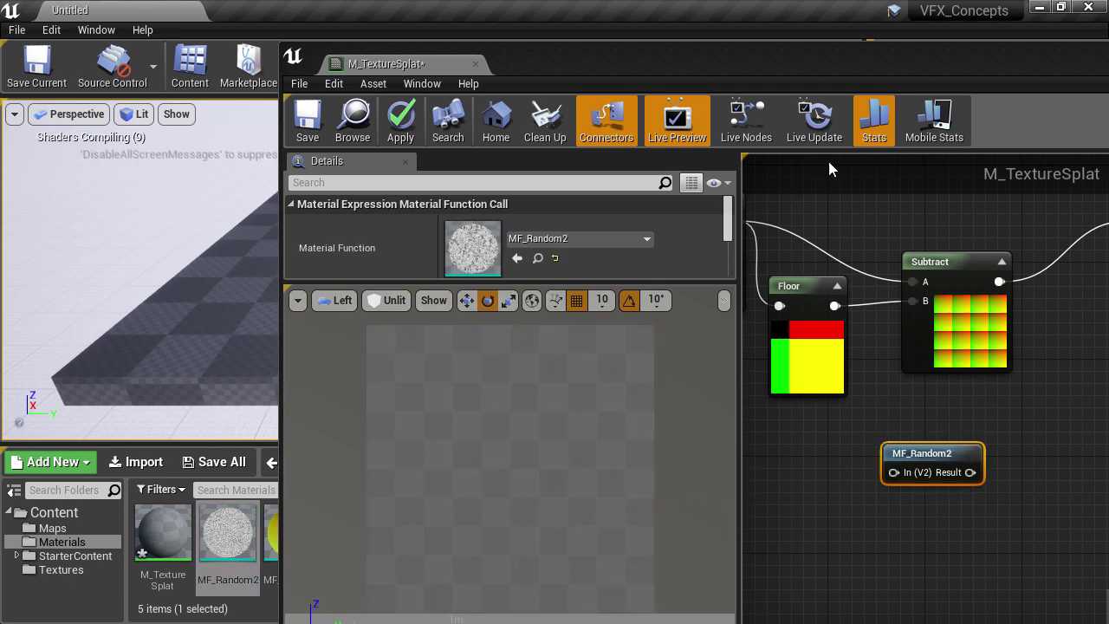
{"action": "double_click", "coordinate": [810, 64]}
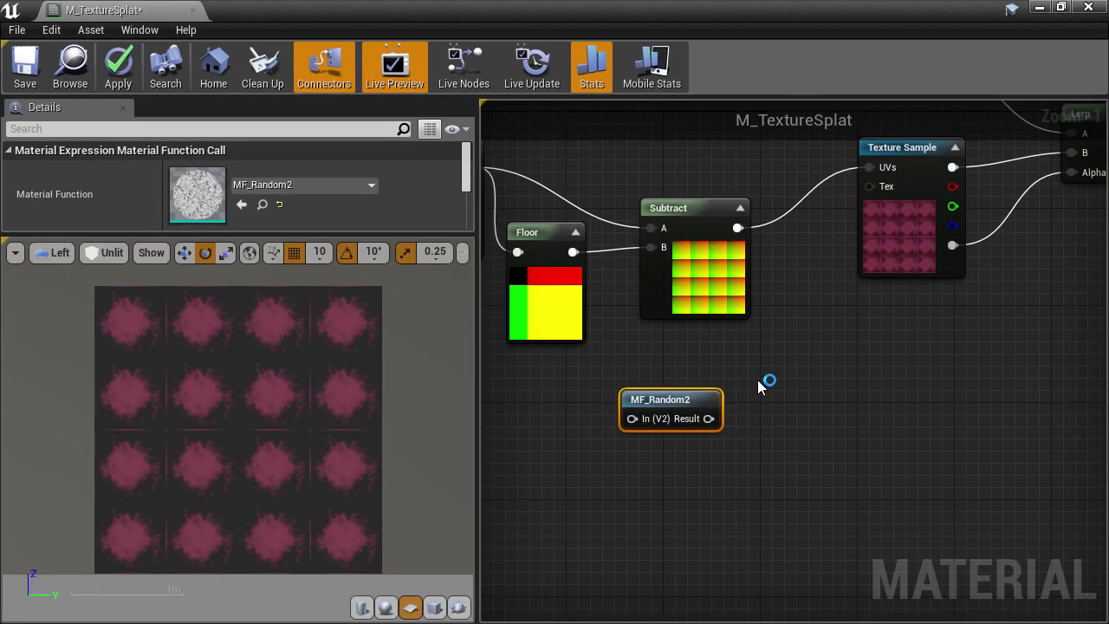
{"action": "left_click_drag", "start_coordinate": [569, 251], "coordinate": [632, 418]}
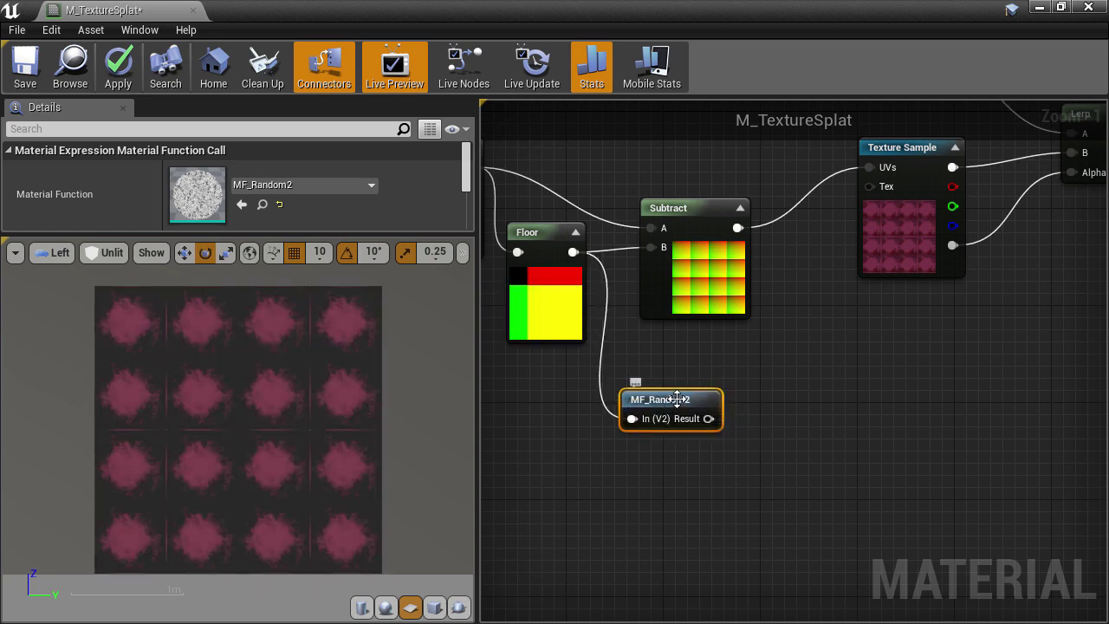
{"action": "right_click", "coordinate": [677, 399]}
{"action": "left_click", "coordinate": [740, 130]}
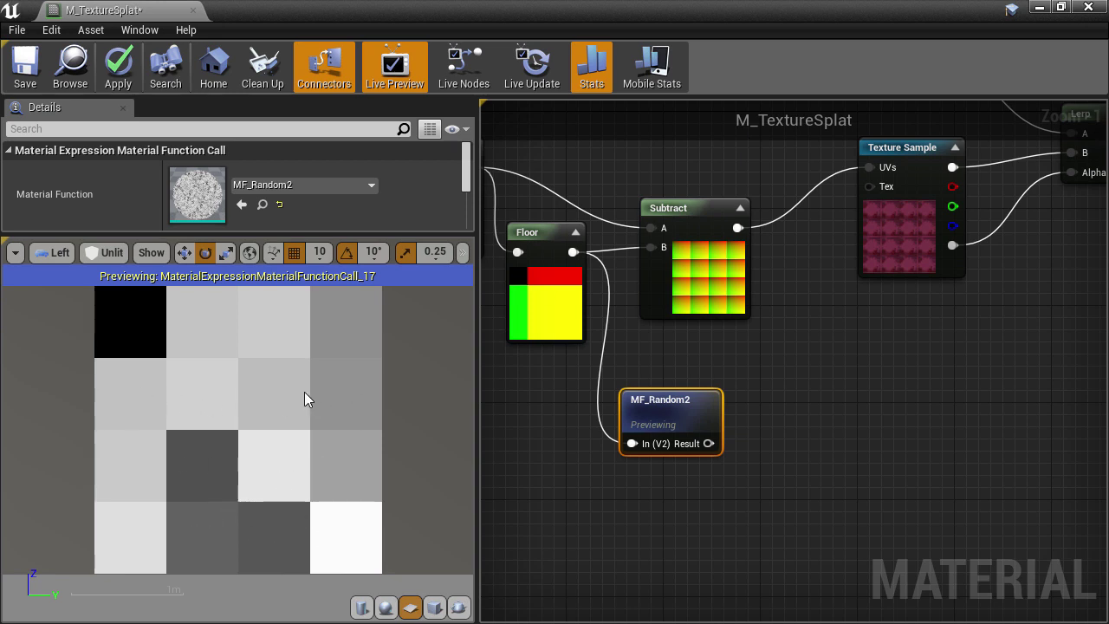
- Duplicate MF_Random2 with Ctrl+W below the original, feed Floor into the copy, and preview it
{"action": "left_click_drag", "start_coordinate": [647, 406], "coordinate": [667, 395]}
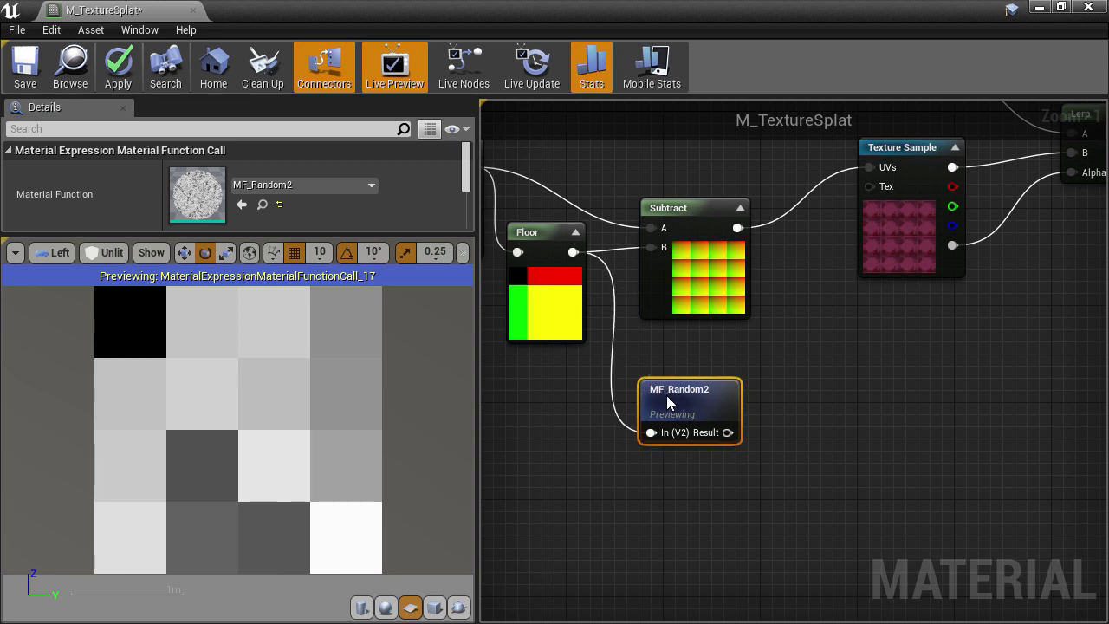
{"action": "key", "text": "ctrl+w"}
{"action": "left_click_drag", "start_coordinate": [711, 399], "coordinate": [702, 487]}
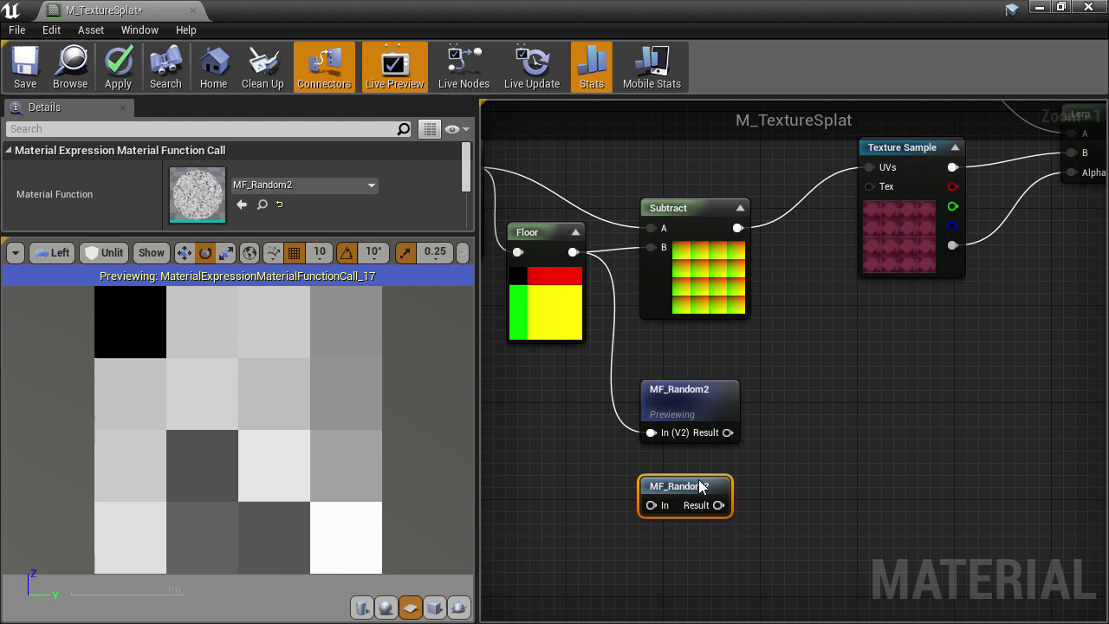
{"action": "right_click_drag", "start_coordinate": [594, 453], "coordinate": [649, 384]}
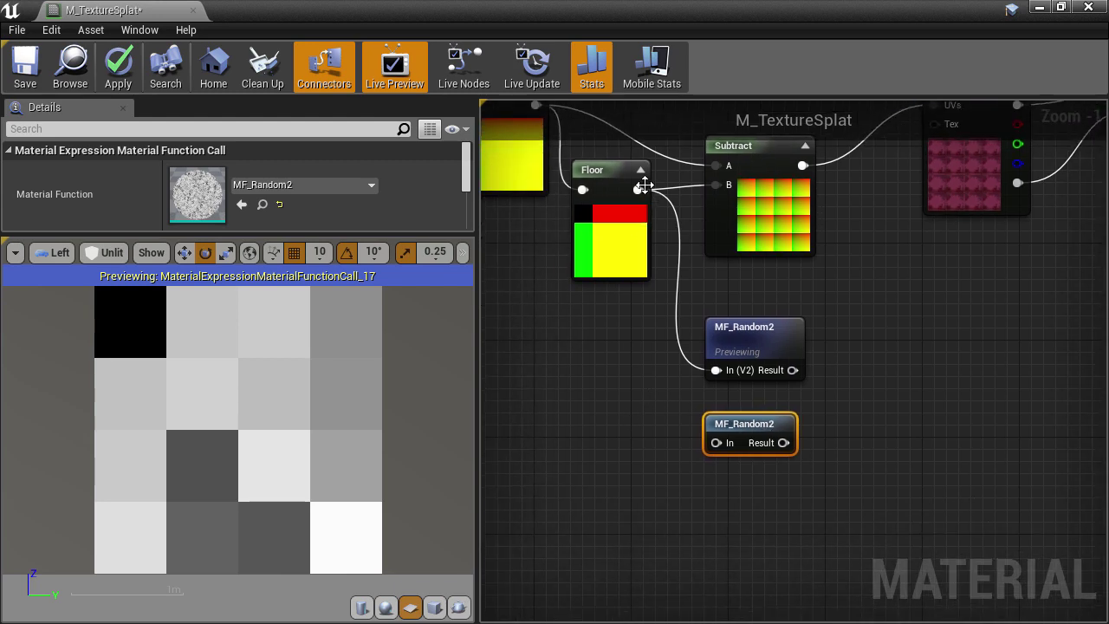
{"action": "left_click_drag", "start_coordinate": [645, 184], "coordinate": [716, 443]}
{"action": "right_click", "coordinate": [768, 426]}
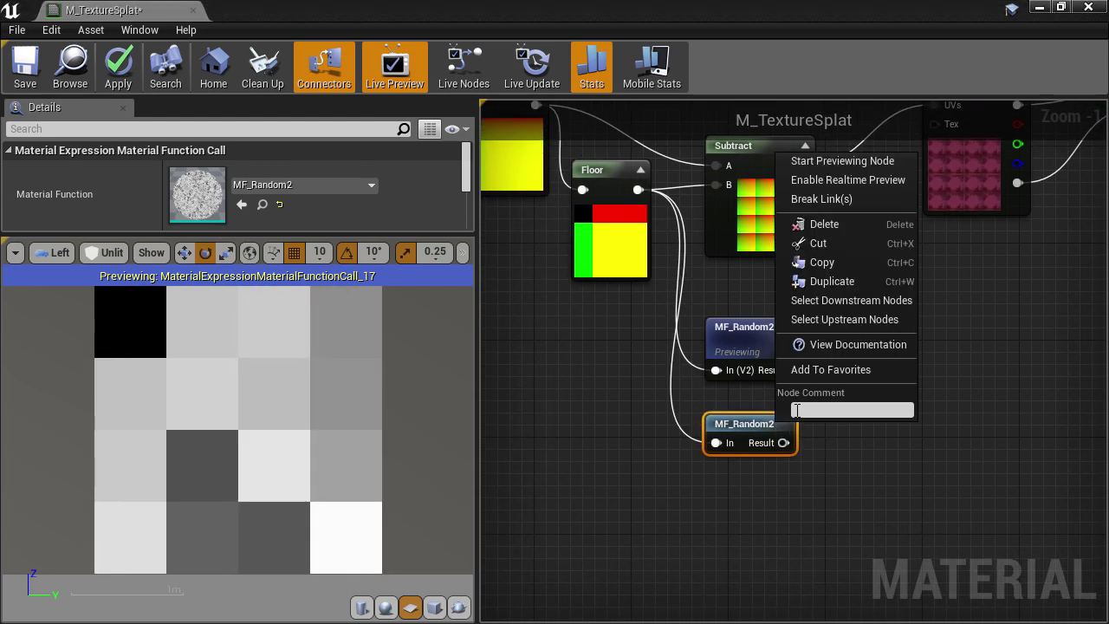
{"action": "left_click", "coordinate": [818, 163]}
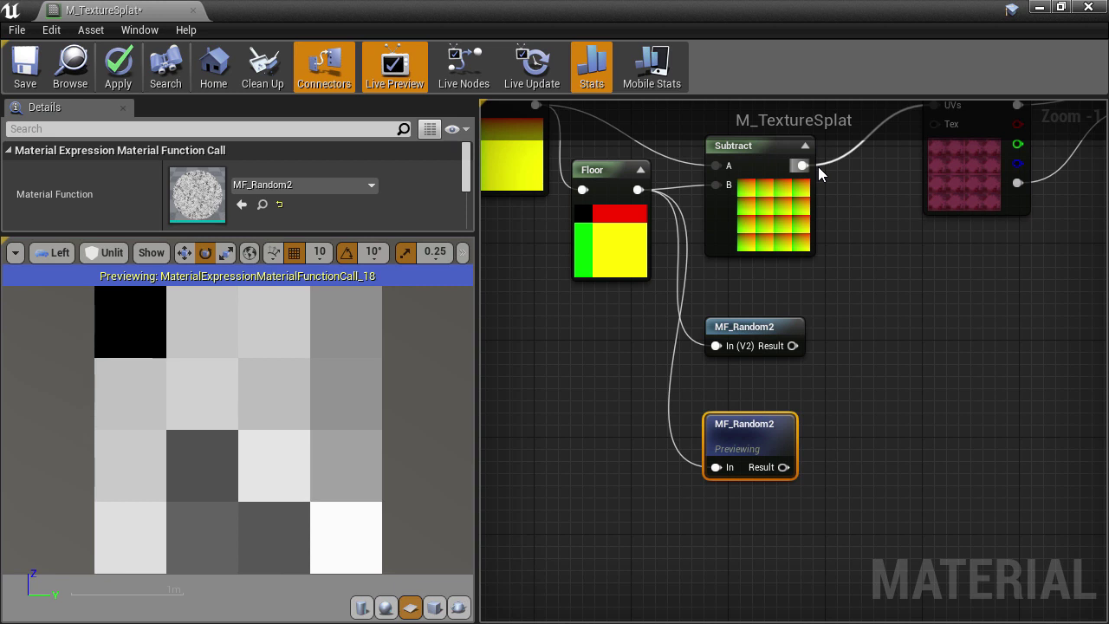
- Add a Constant2Vector connected to a new Add node
{"action": "left_click", "coordinate": [582, 441]}
{"action": "left_click_drag", "start_coordinate": [623, 468], "coordinate": [609, 499]}
{"action": "type", "text": "add"}
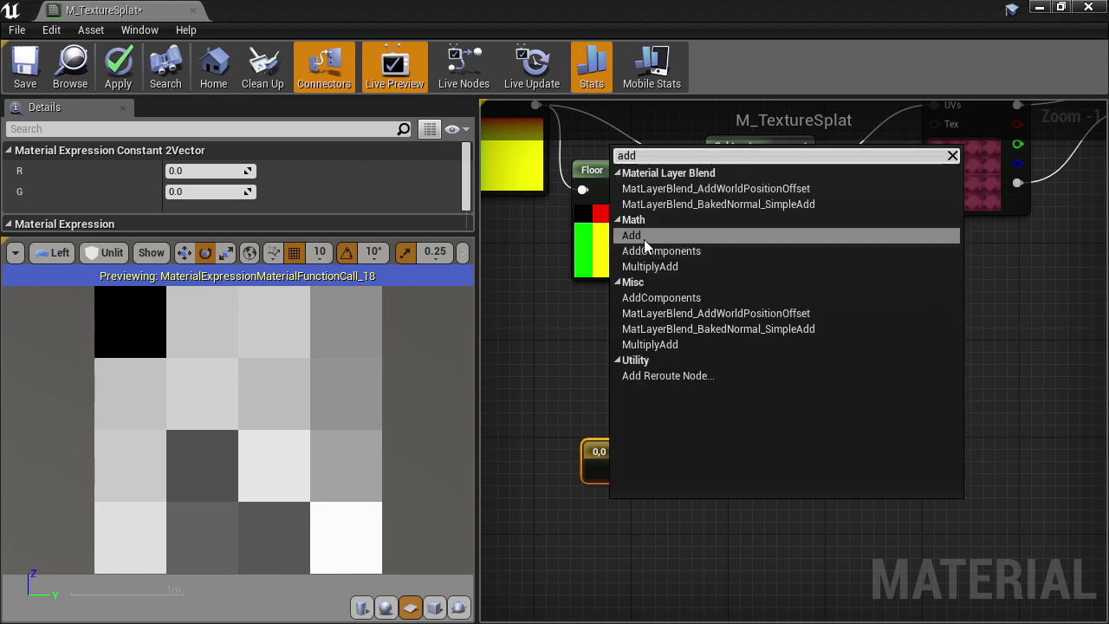
{"action": "left_click", "coordinate": [645, 235]}
{"action": "left_click_drag", "start_coordinate": [598, 437], "coordinate": [550, 422]}
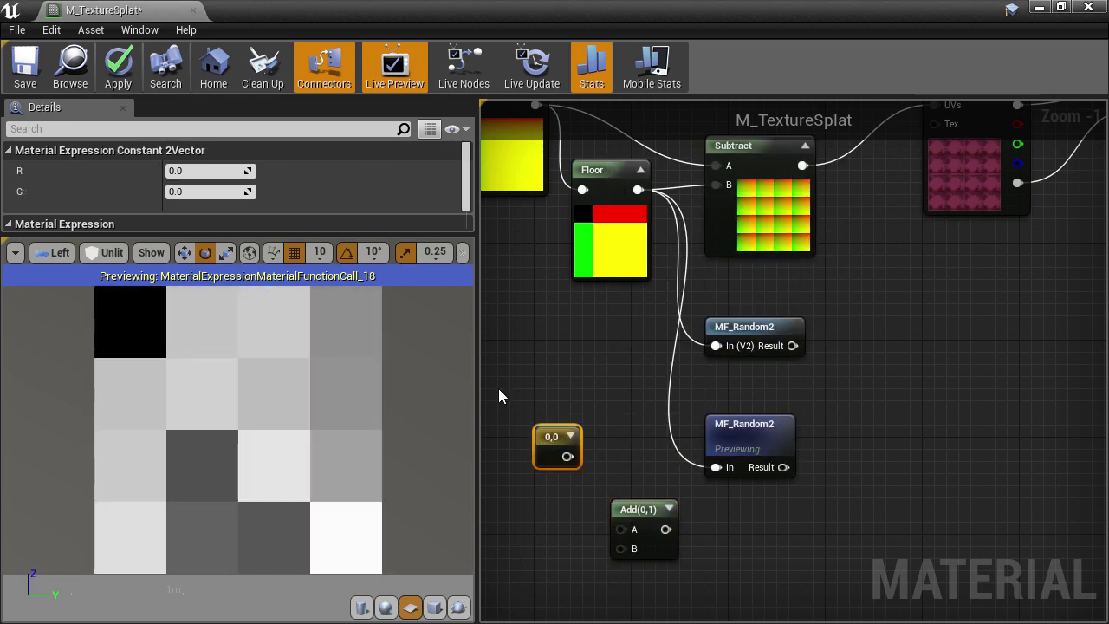
- Set the constant's values to R 17 and G 33
{"action": "left_click", "coordinate": [210, 170]}
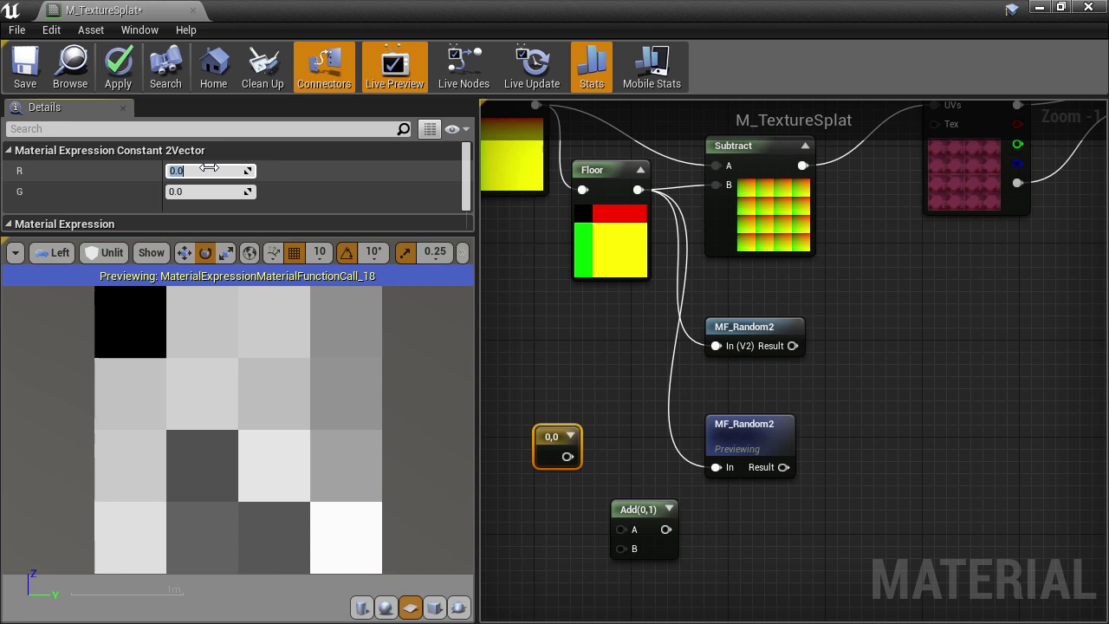
{"action": "type", "text": "17"}
{"action": "key", "text": "Tab"}
{"action": "type", "text": "33"}
{"action": "key", "text": "Return"}
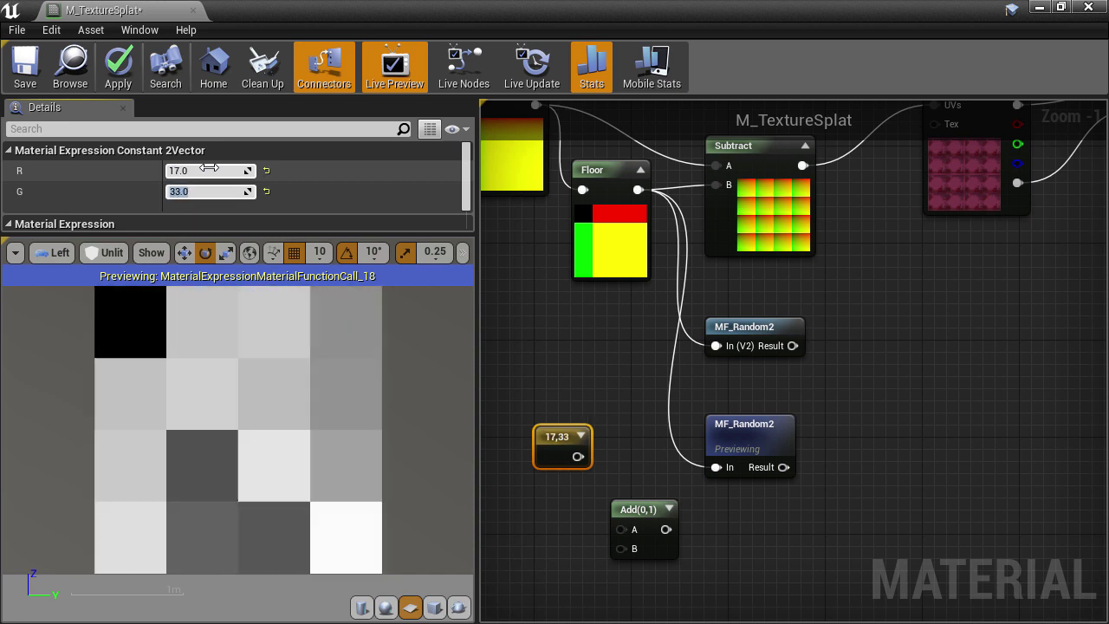
- Wire the constant and Floor into Add, and feed the sum into the second MF_Random2
{"action": "left_click_drag", "start_coordinate": [578, 457], "coordinate": [621, 529]}
{"action": "left_click_drag", "start_coordinate": [638, 190], "coordinate": [716, 469]}
{"action": "left_click_drag", "start_coordinate": [631, 511], "coordinate": [652, 437]}
{"action": "right_click_drag", "start_coordinate": [787, 401], "coordinate": [688, 436]}
- Add an AppendVector with the two MF_Random2 results in A and B, and preview it
{"action": "right_click", "coordinate": [689, 437]}
{"action": "type", "text": "appen"}
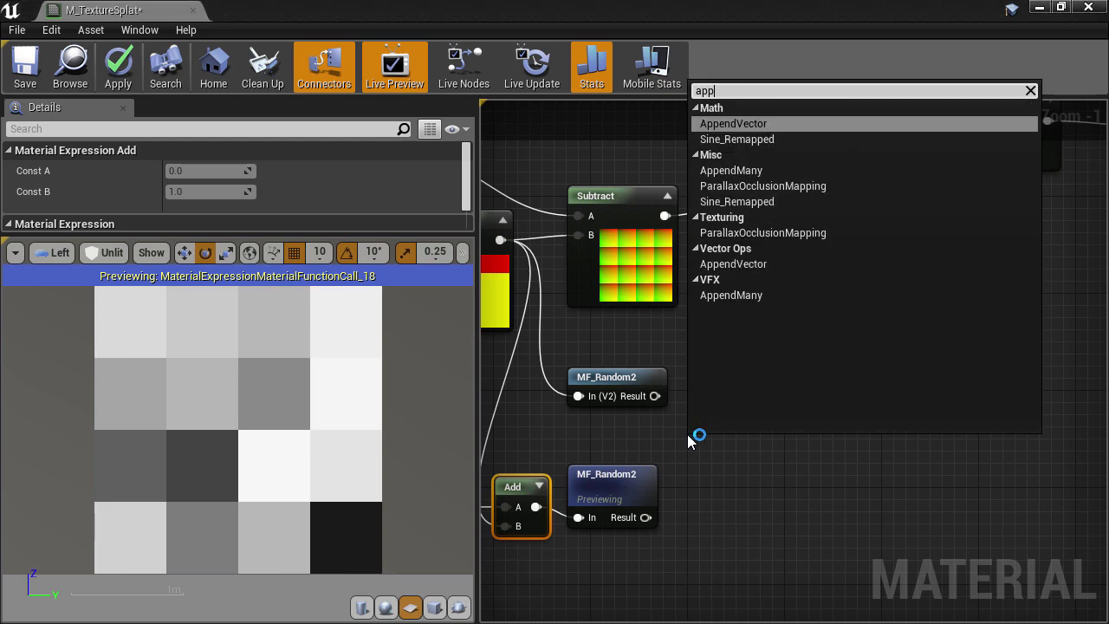
{"action": "left_click", "coordinate": [749, 125]}
{"action": "left_click_drag", "start_coordinate": [654, 396], "coordinate": [698, 465]}
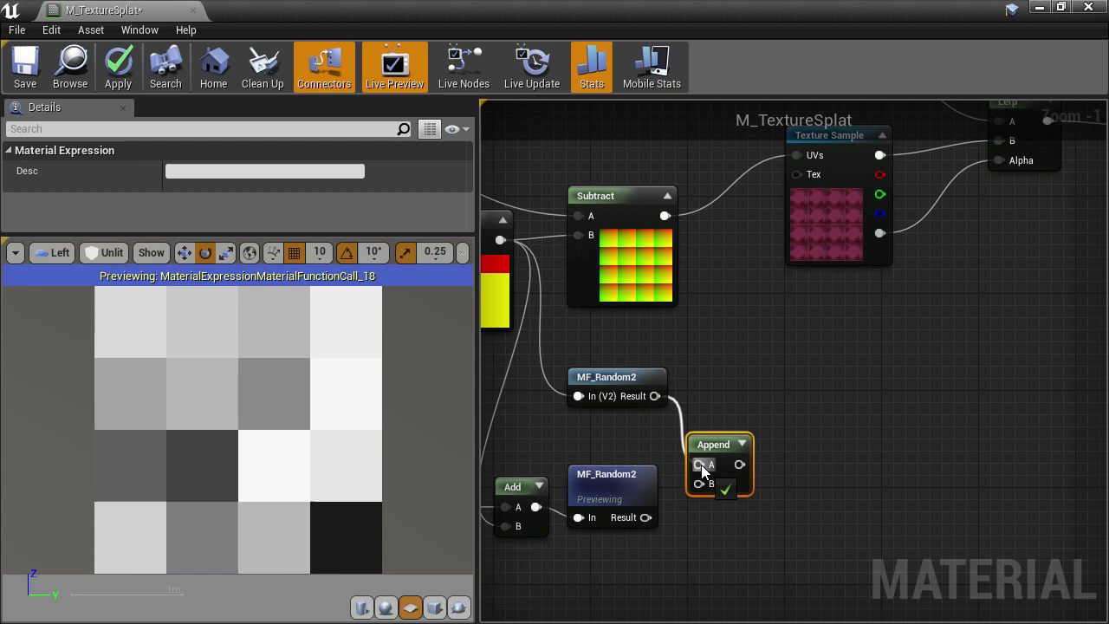
{"action": "left_click_drag", "start_coordinate": [646, 517], "coordinate": [698, 483]}
{"action": "left_click_drag", "start_coordinate": [713, 445], "coordinate": [727, 415]}
{"action": "right_click", "coordinate": [727, 415]}
{"action": "left_click", "coordinate": [776, 155]}
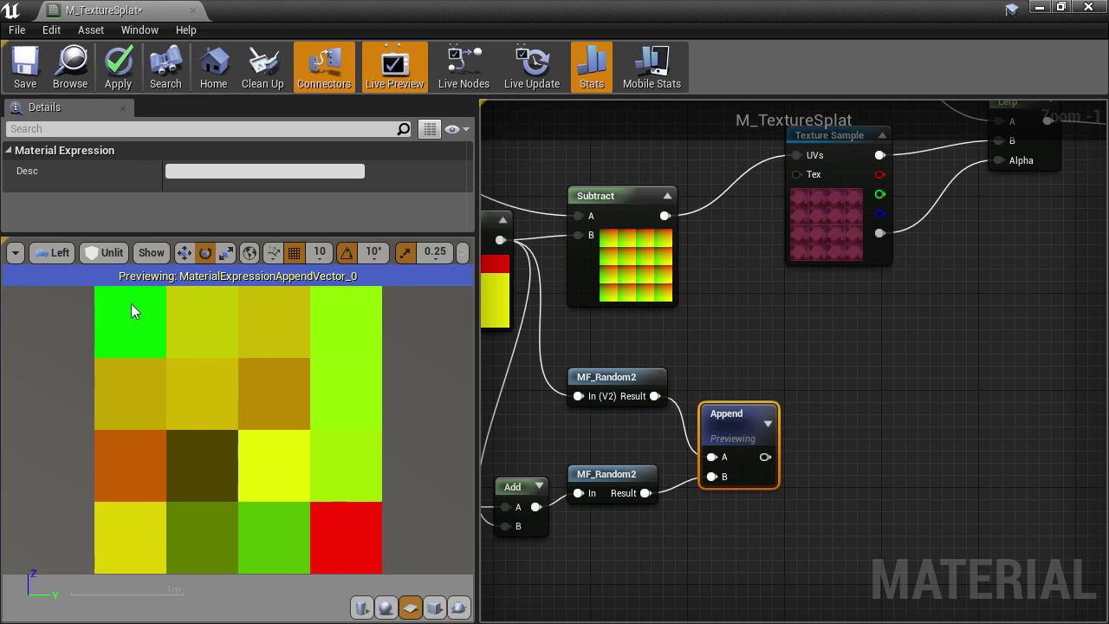
- Add a Subtract taking the tiled UV Subtract in A and Append in B
{"action": "right_click", "coordinate": [793, 421]}
{"action": "type", "text": "sub"}
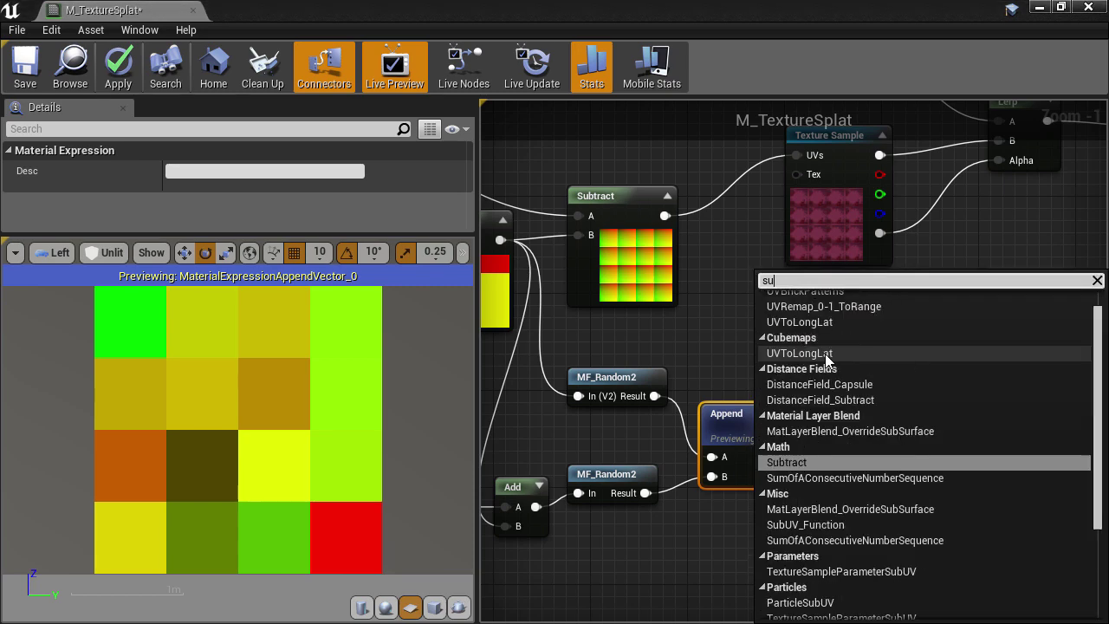
{"action": "left_click", "coordinate": [829, 375]}
{"action": "left_click_drag", "start_coordinate": [828, 380], "coordinate": [886, 442]}
{"action": "left_click_drag", "start_coordinate": [665, 216], "coordinate": [908, 385]}
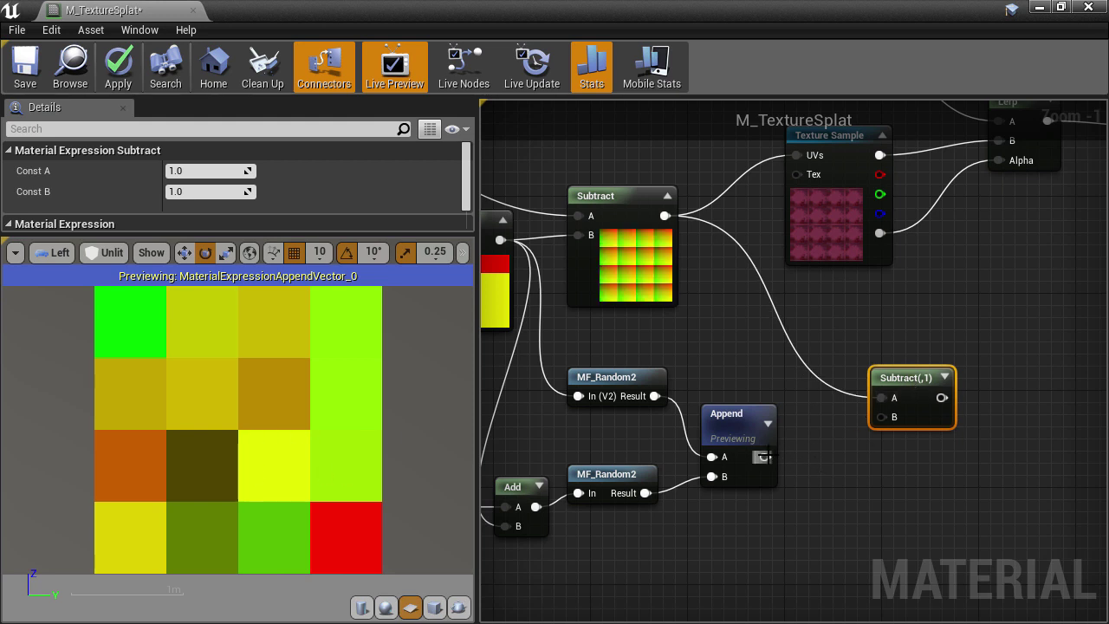
{"action": "left_click_drag", "start_coordinate": [765, 457], "coordinate": [882, 417]}
{"action": "left_click", "coordinate": [933, 378]}
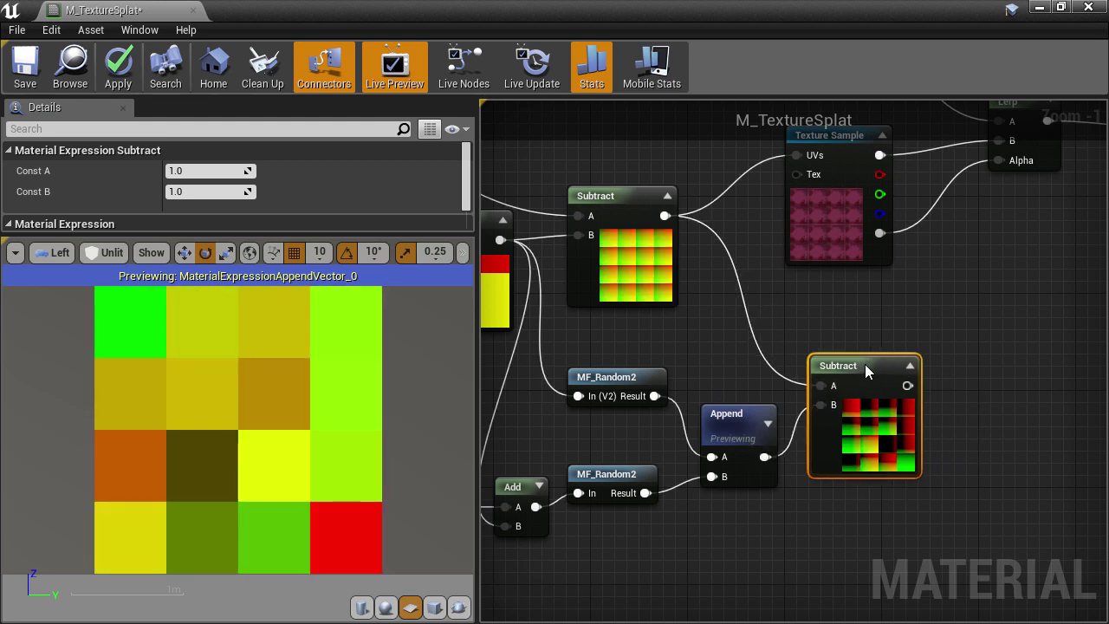
- Stop previewing Append and preview the new Subtract's shifted cell gradients instead
{"action": "right_click", "coordinate": [737, 415]}
{"action": "left_click", "coordinate": [768, 163]}
{"action": "right_click_drag", "start_coordinate": [872, 366], "coordinate": [650, 361]}
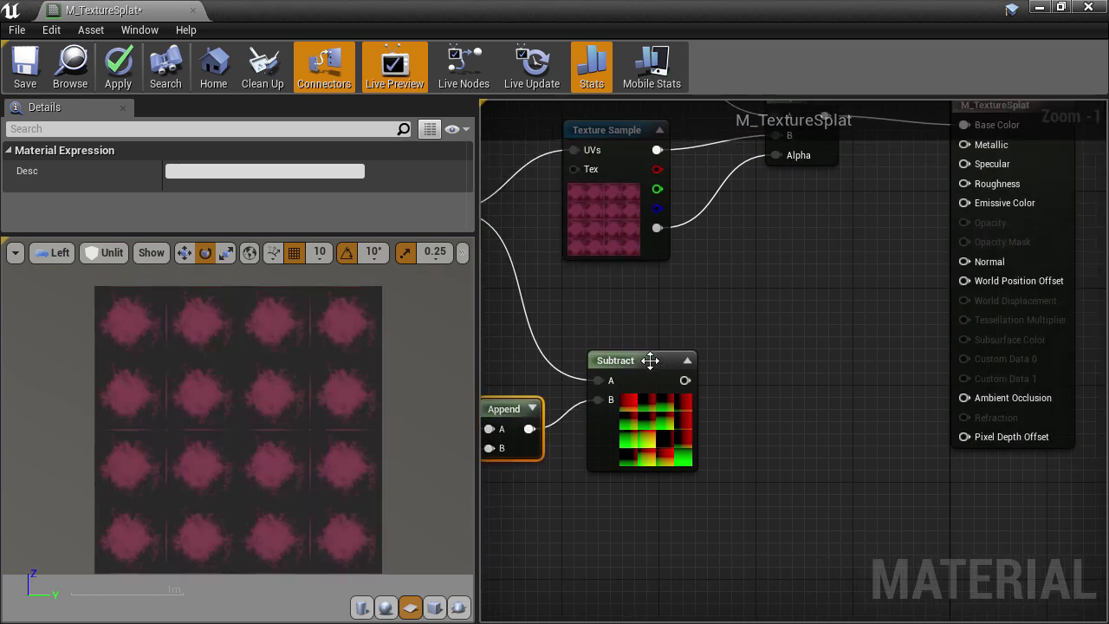
{"action": "right_click", "coordinate": [650, 361]}
{"action": "left_click", "coordinate": [706, 103]}
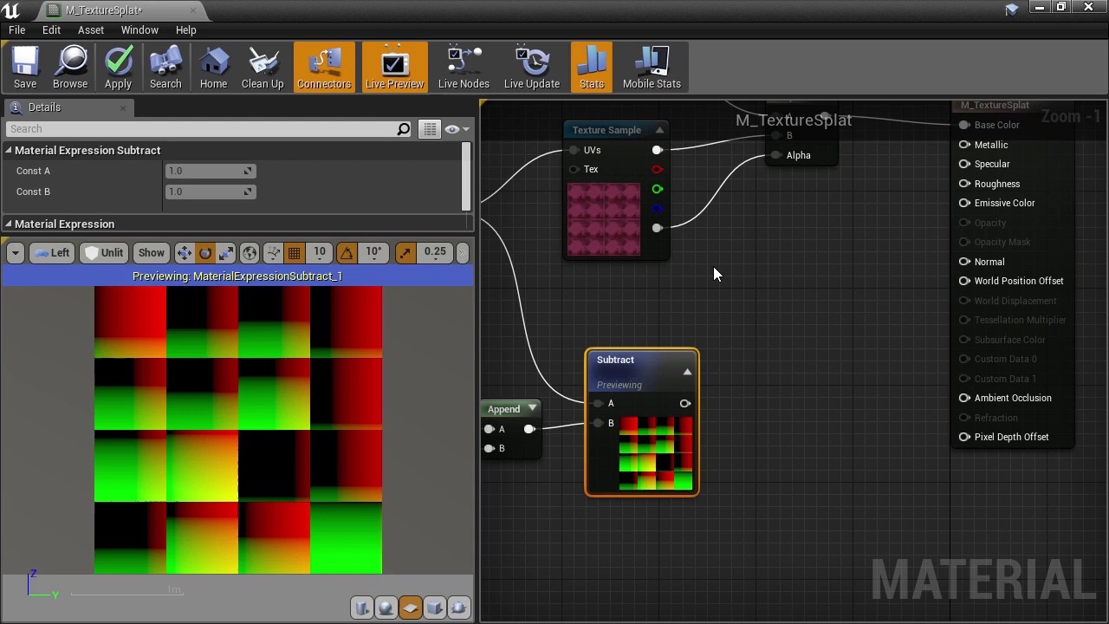
- Connect the lower Subtract output to the Texture Sample UVs and stop previewing it
{"action": "right_click_drag", "start_coordinate": [670, 269], "coordinate": [867, 217]}
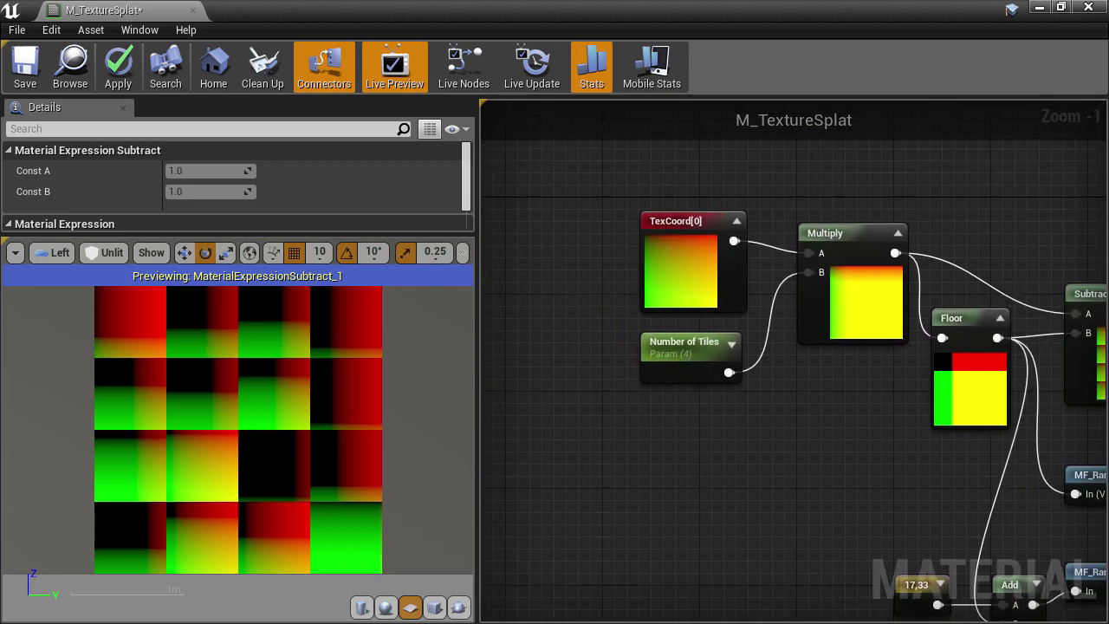
{"action": "right_click_drag", "start_coordinate": [1101, 360], "coordinate": [683, 294]}
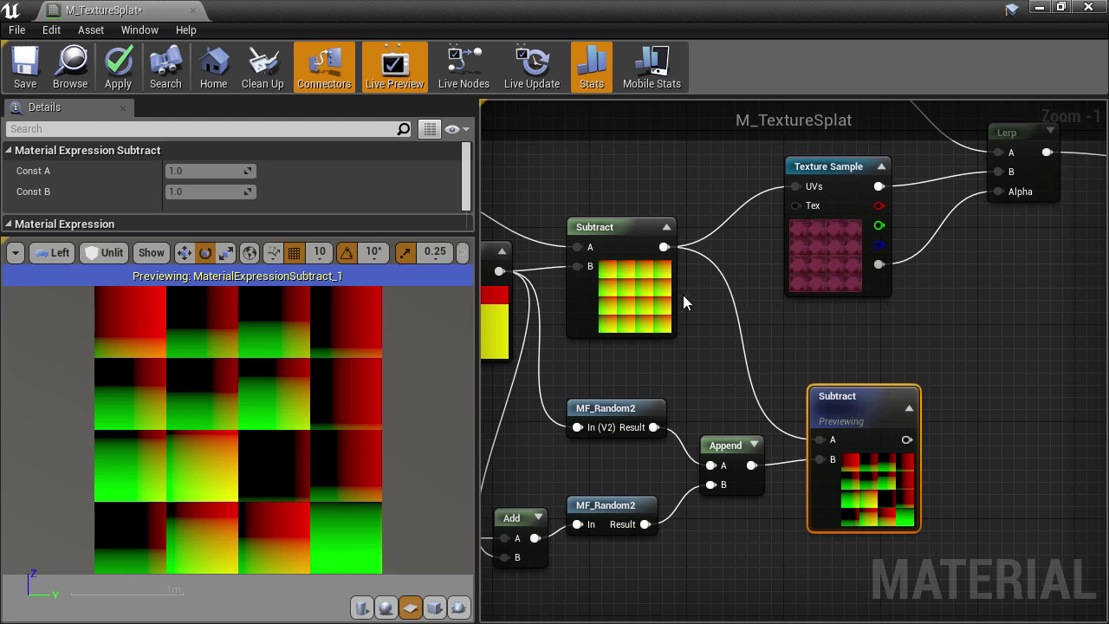
{"action": "left_click", "coordinate": [654, 292]}
{"action": "left_click", "coordinate": [867, 468]}
{"action": "right_click_drag", "start_coordinate": [989, 450], "coordinate": [899, 488]}
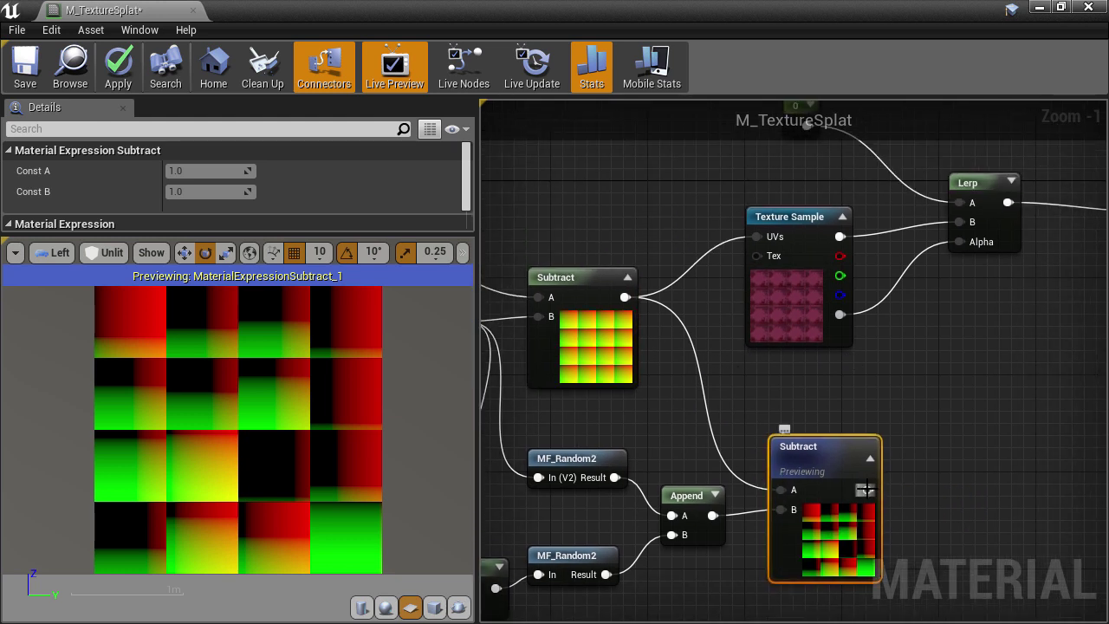
{"action": "left_click_drag", "start_coordinate": [867, 490], "coordinate": [762, 237]}
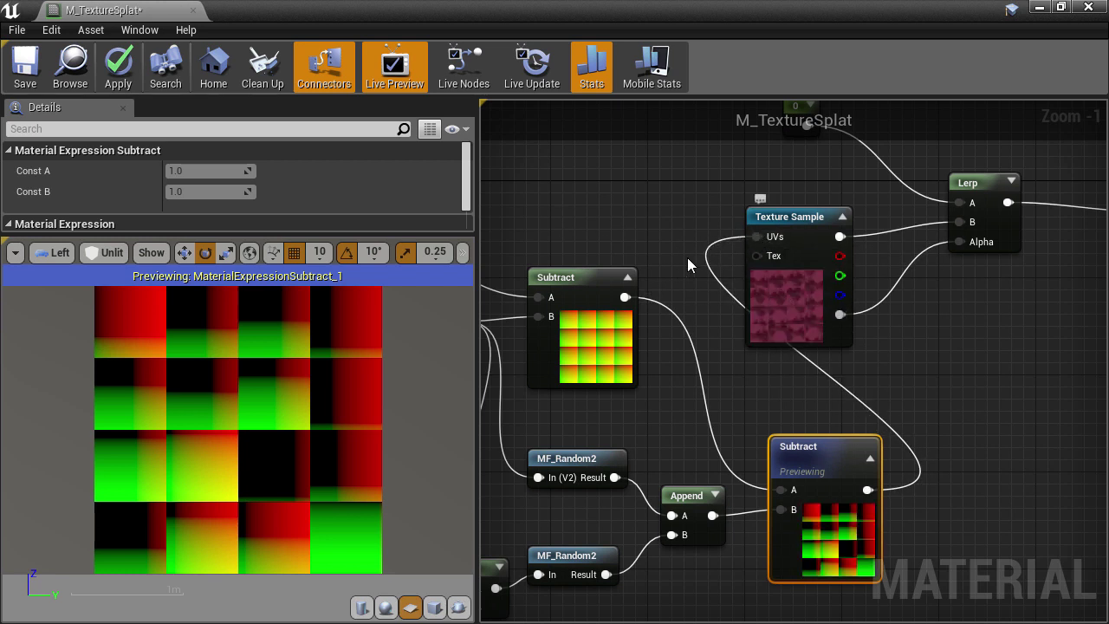
{"action": "right_click", "coordinate": [819, 473]}
{"action": "left_click", "coordinate": [855, 219]}
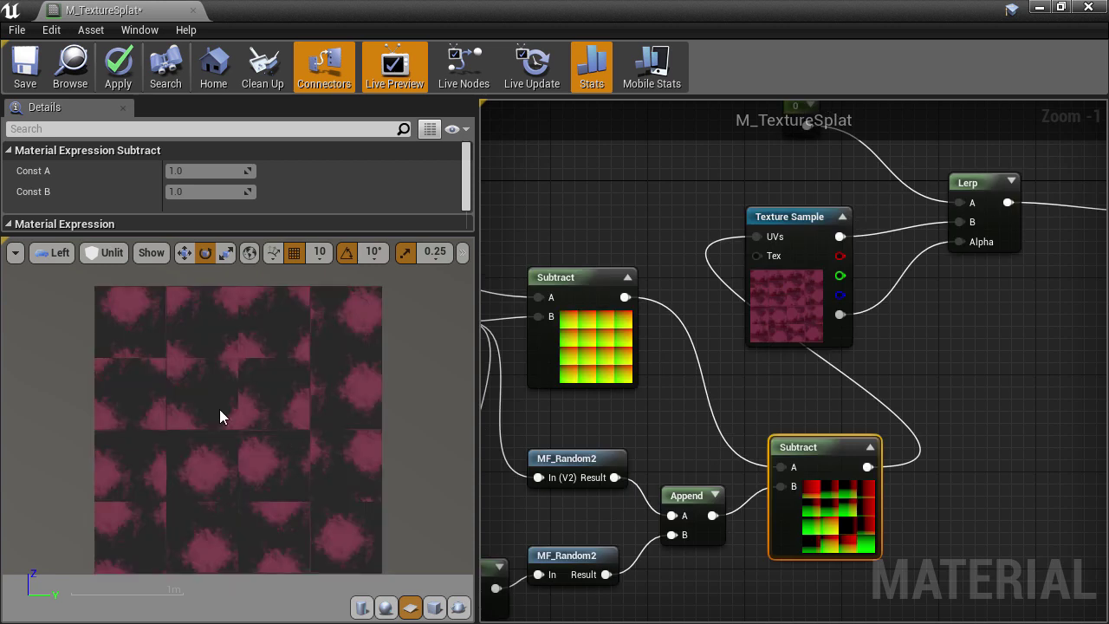
- Move the M_TextureSplat result node further to the right
{"action": "scroll", "coordinate": [219, 409], "scroll_direction": "up", "scroll_amount": 4}
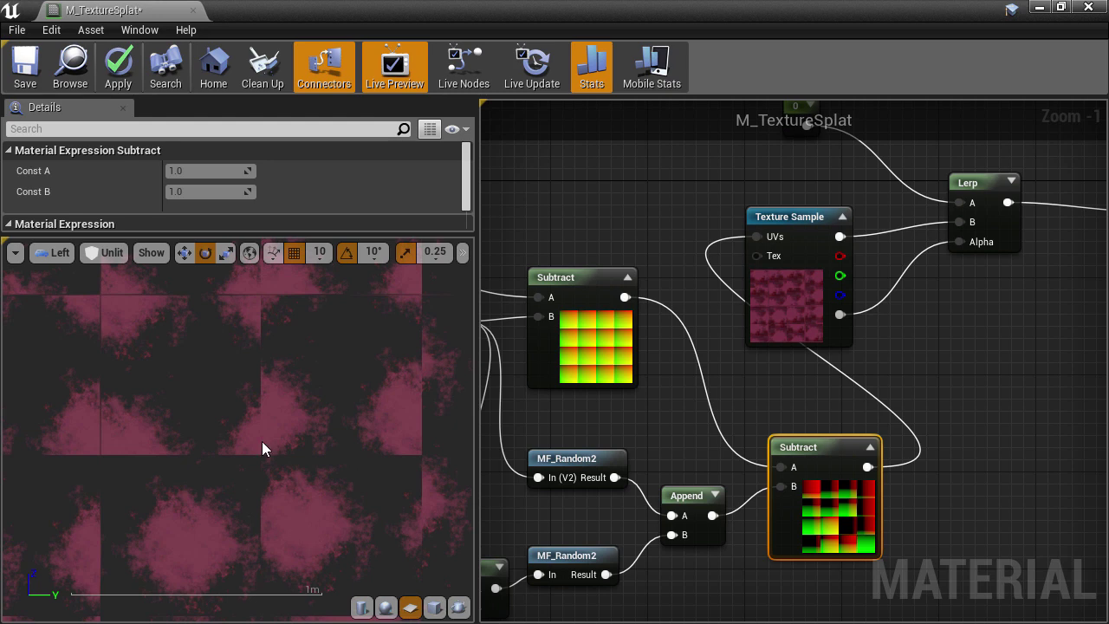
{"action": "scroll", "coordinate": [262, 441], "scroll_direction": "down", "scroll_amount": 4}
{"action": "scroll", "coordinate": [262, 441], "scroll_direction": "down", "scroll_amount": 2}
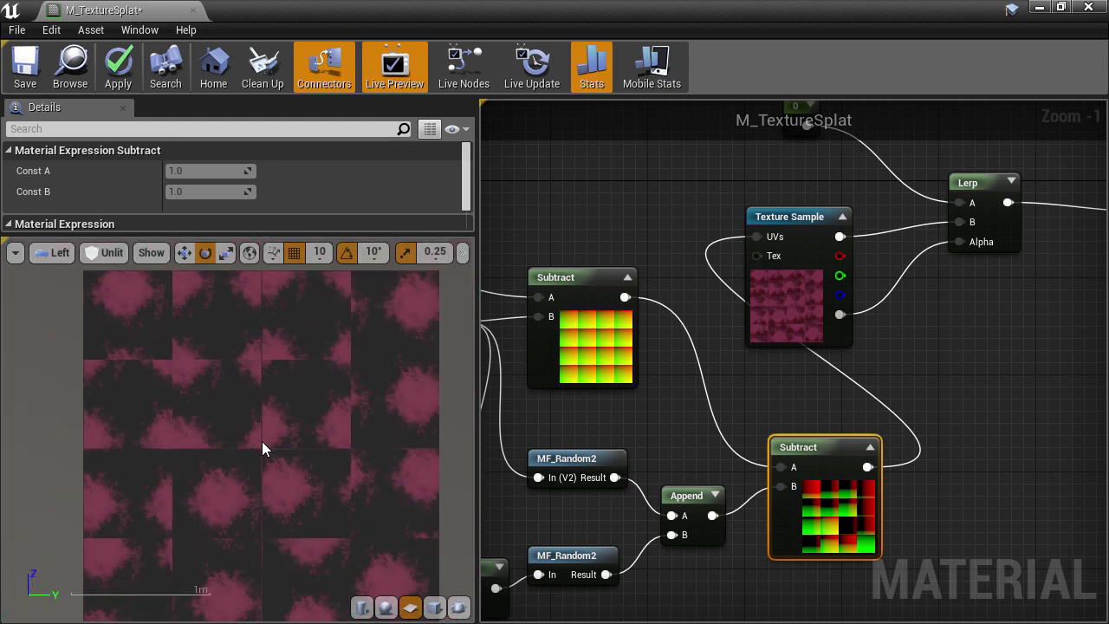
{"action": "right_click_drag", "start_coordinate": [955, 374], "coordinate": [613, 432]}
{"action": "left_click_drag", "start_coordinate": [842, 252], "coordinate": [998, 246]}
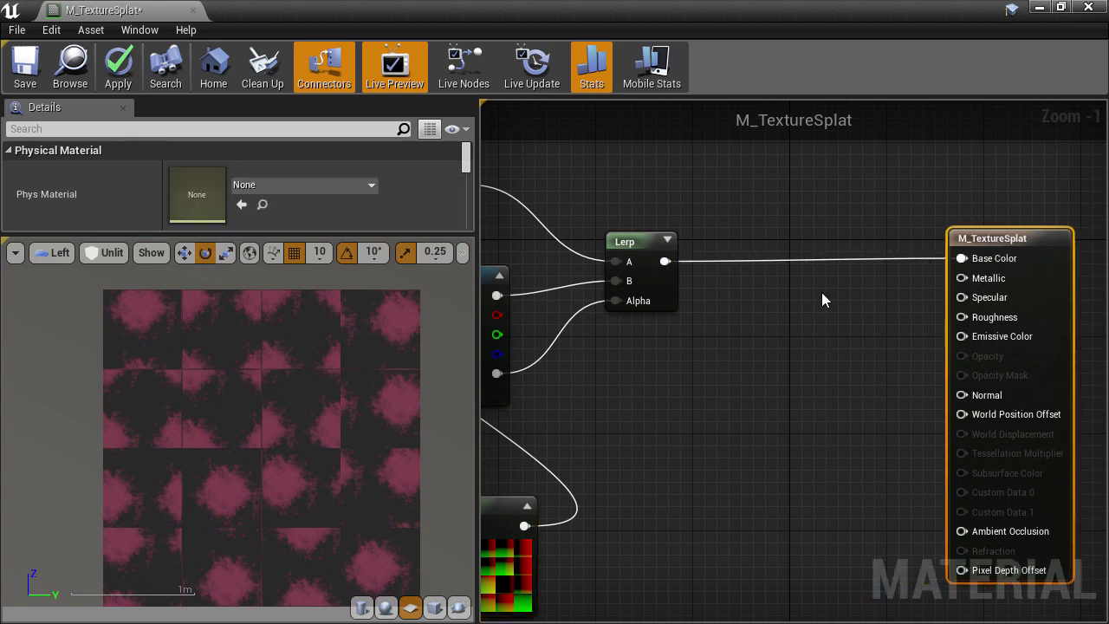
- Add a ComponentMask on the Lerp keeping only R, and connect it to Base Color
{"action": "right_click", "coordinate": [796, 298]}
{"action": "type", "text": "mas"}
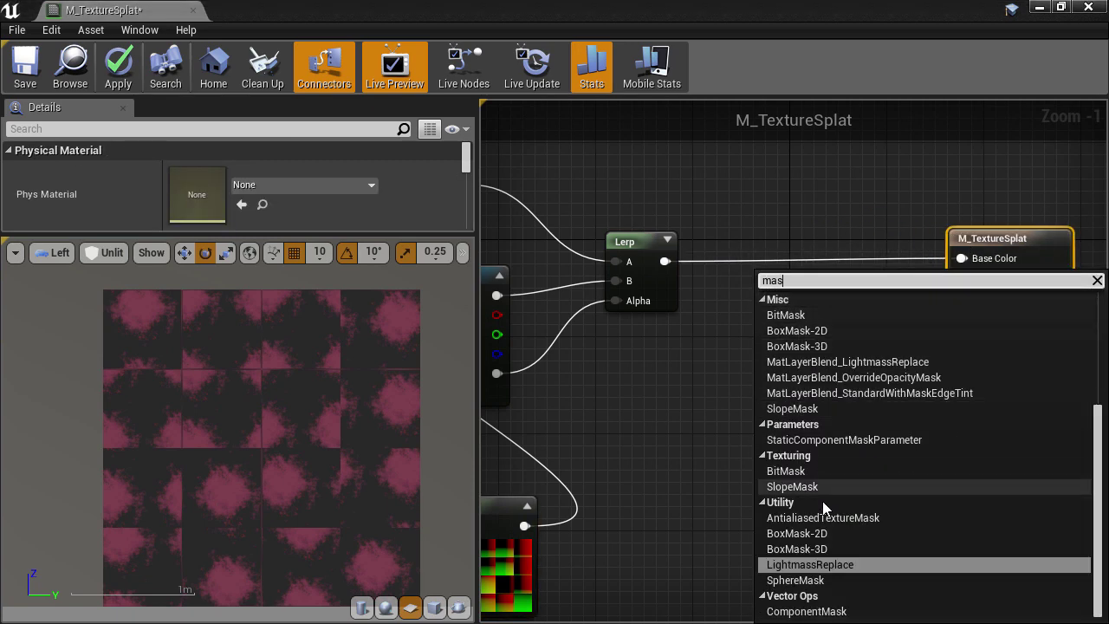
{"action": "key", "text": "BackSpace"}
{"action": "key", "text": "BackSpace"}
{"action": "key", "text": "BackSpace"}
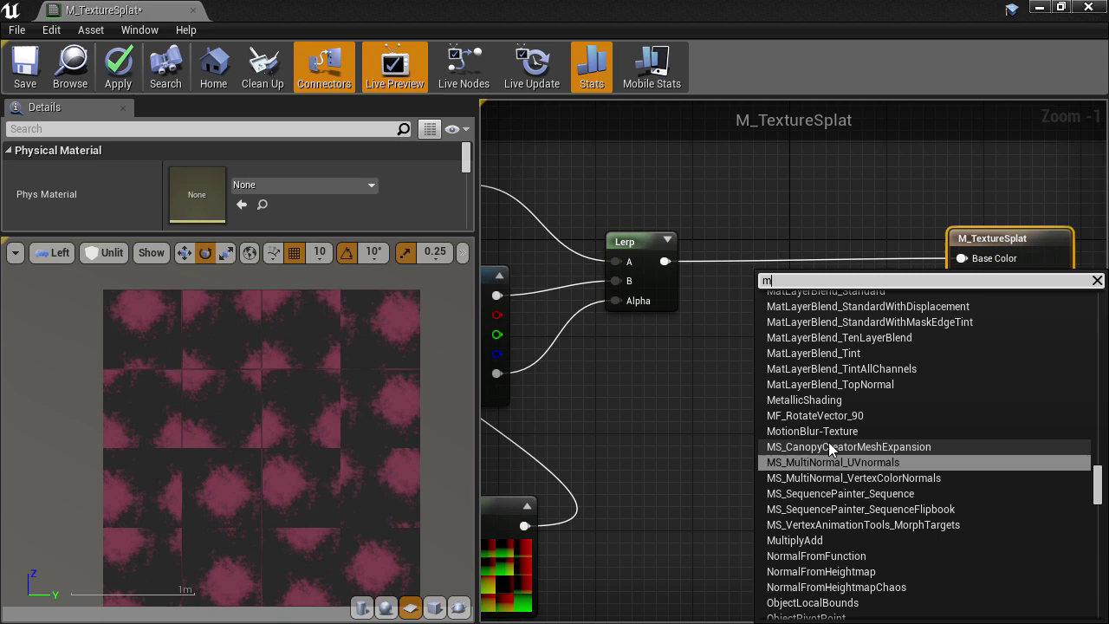
{"action": "type", "text": "compo"}
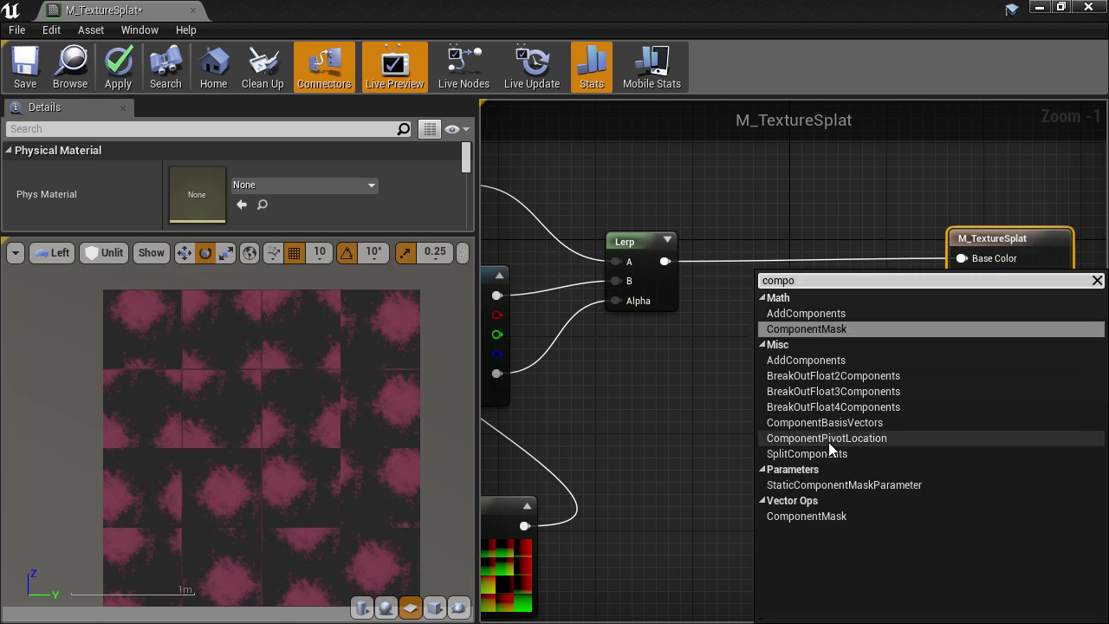
{"action": "left_click", "coordinate": [859, 330]}
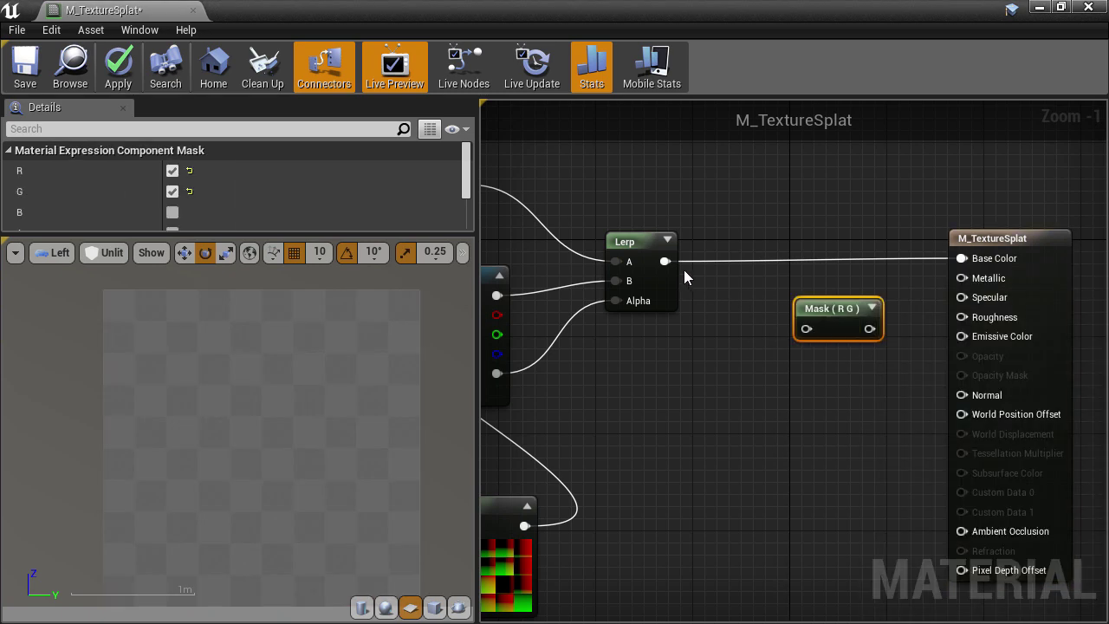
{"action": "left_click_drag", "start_coordinate": [664, 261], "coordinate": [785, 314]}
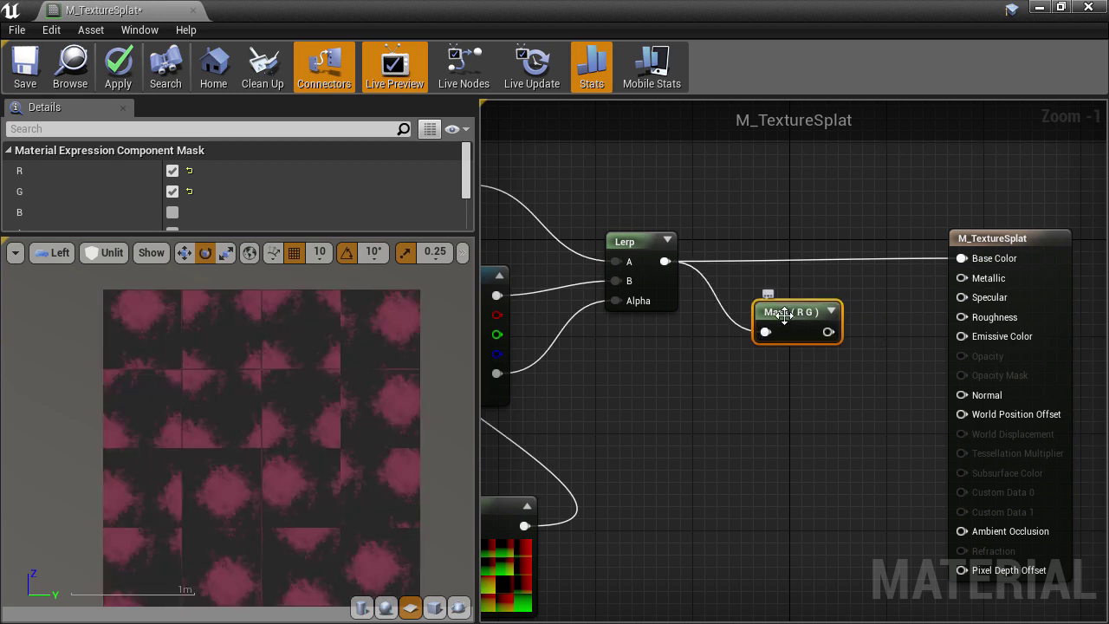
{"action": "left_click", "coordinate": [831, 312]}
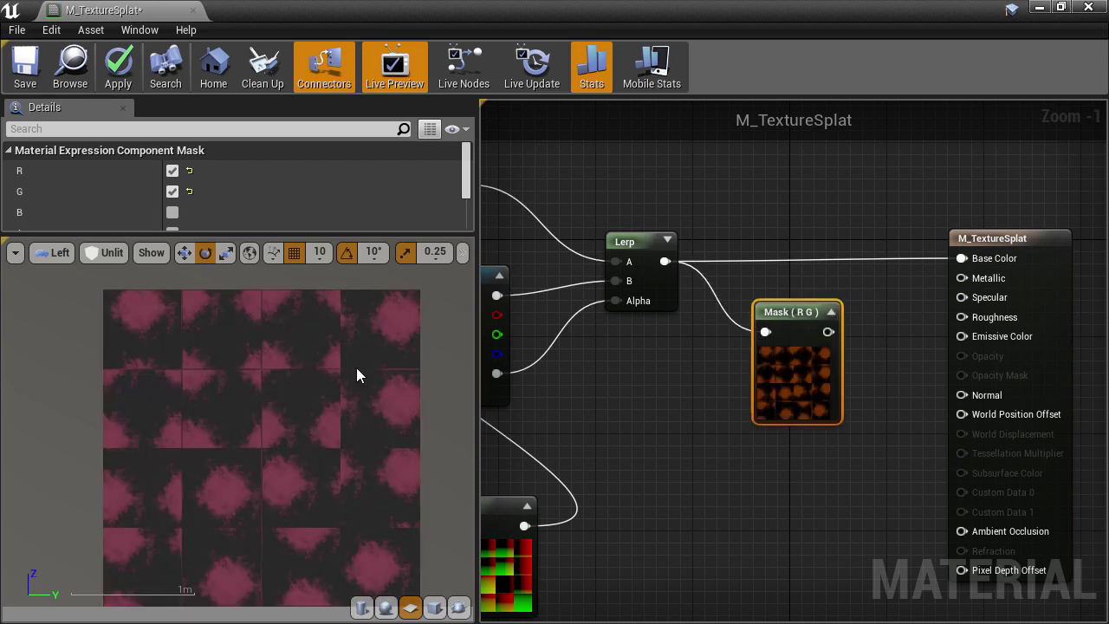
{"action": "left_click", "coordinate": [173, 192]}
{"action": "left_click_drag", "start_coordinate": [822, 332], "coordinate": [962, 259]}
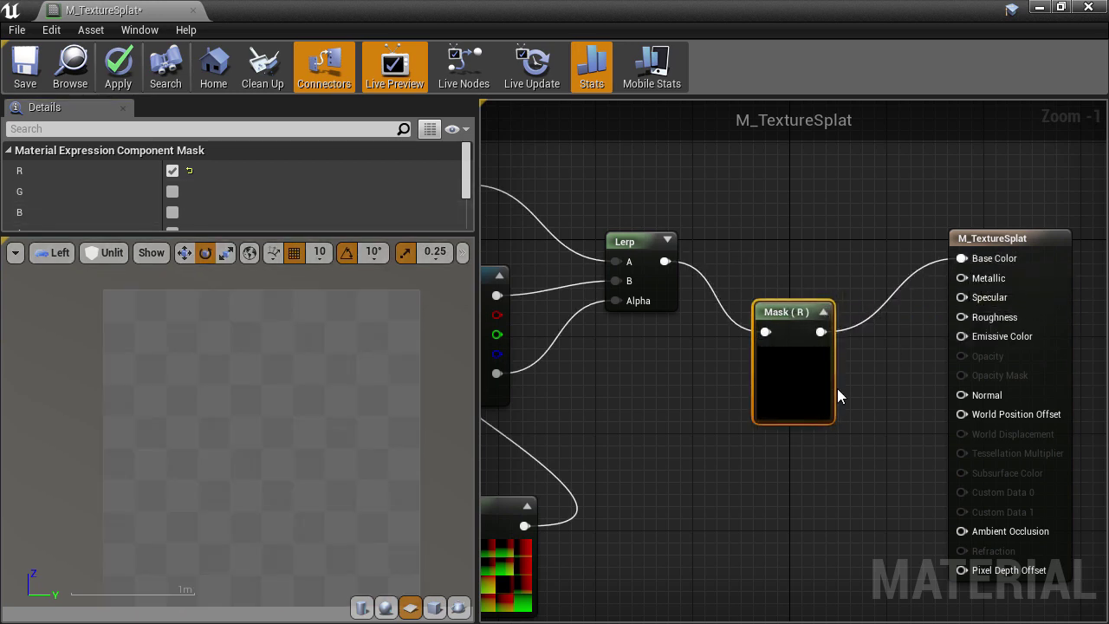
- Align the mask with the Lerp and move the M_TextureSplat node further right
{"action": "key", "text": "q"}
{"action": "right_click_drag", "start_coordinate": [814, 327], "coordinate": [819, 340]}
{"action": "left_click_drag", "start_coordinate": [902, 257], "coordinate": [1077, 258]}
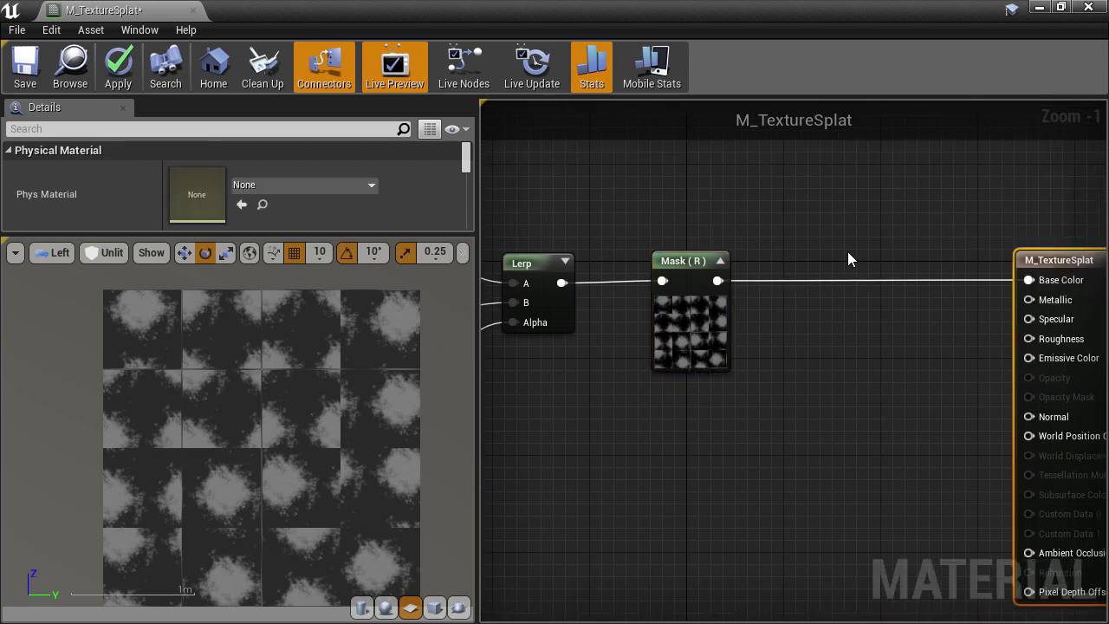
- Add a Multiply and a Constant3Vector set to blue 0.0915, 0.144, 0.578
{"action": "left_click", "coordinate": [673, 169]}
{"action": "right_click_drag", "start_coordinate": [704, 191], "coordinate": [651, 268]}
{"action": "left_click", "coordinate": [804, 312]}
{"action": "left_click", "coordinate": [681, 273]}
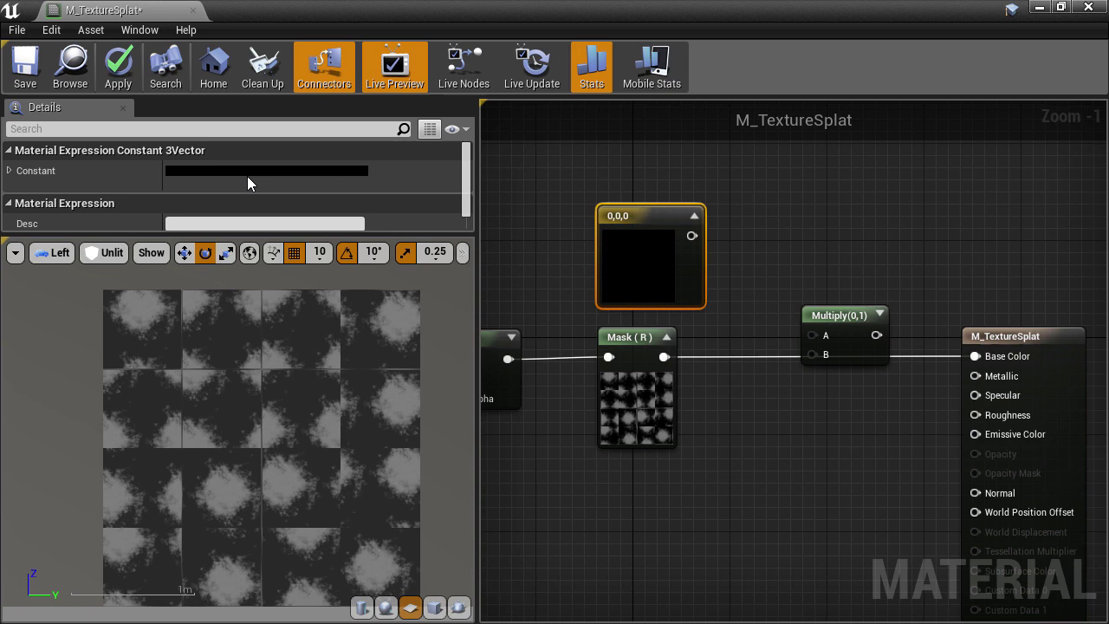
{"action": "left_click", "coordinate": [247, 171]}
{"action": "left_click", "coordinate": [287, 264]}
{"action": "left_click_drag", "start_coordinate": [456, 286], "coordinate": [421, 248]}
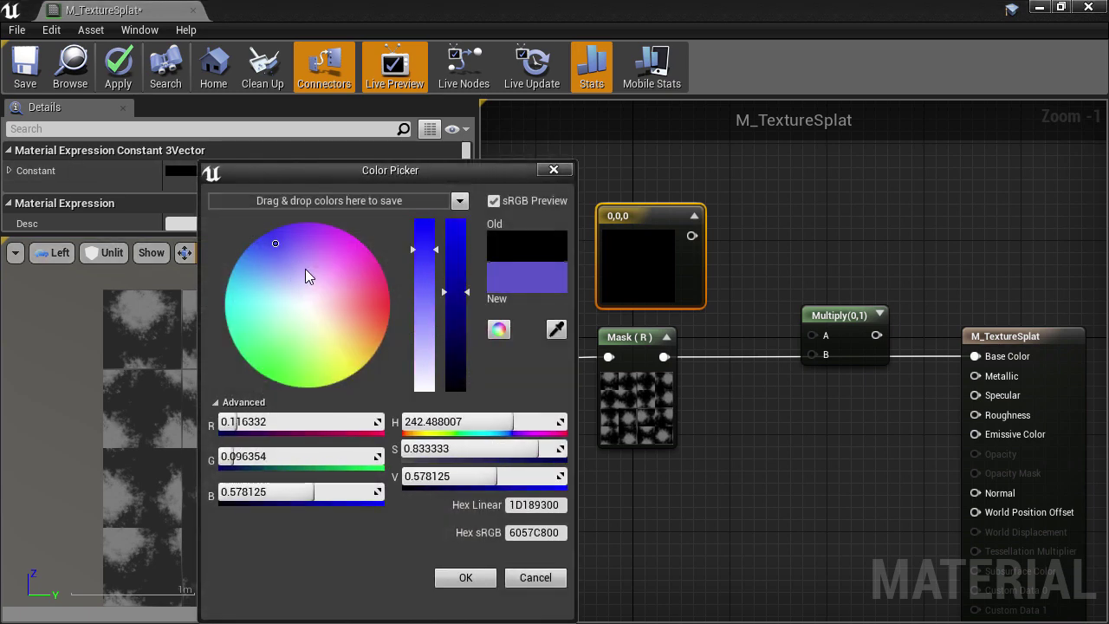
{"action": "left_click_drag", "start_coordinate": [279, 247], "coordinate": [266, 249]}
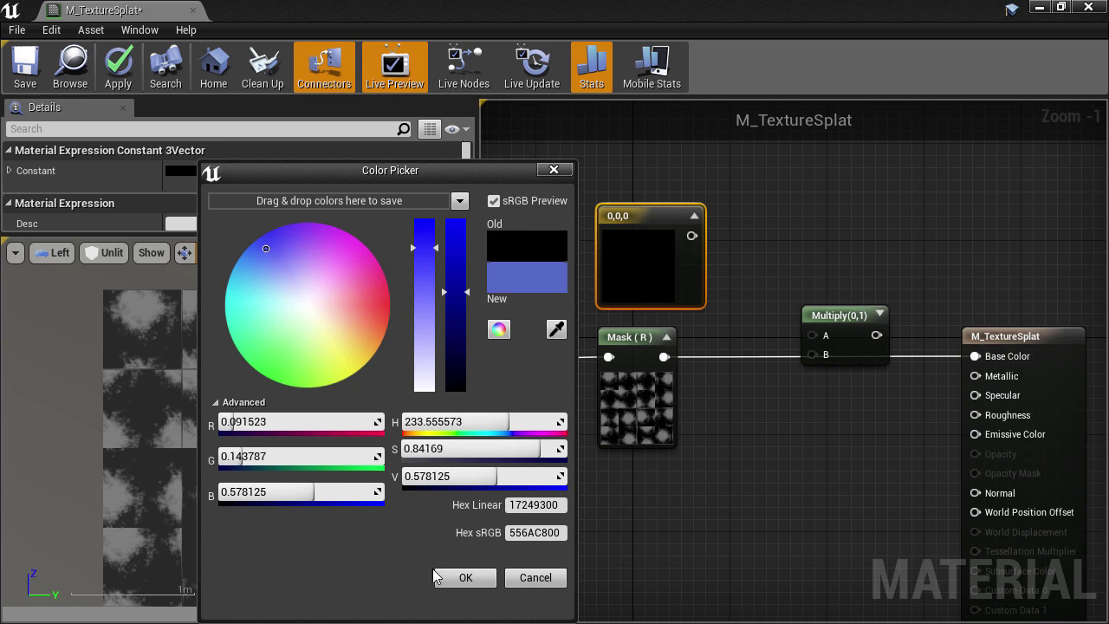
{"action": "left_click", "coordinate": [465, 577]}
- Multiply the blue constant with the mask and feed the result to Base and Emissive Color
{"action": "left_click_drag", "start_coordinate": [698, 236], "coordinate": [811, 336]}
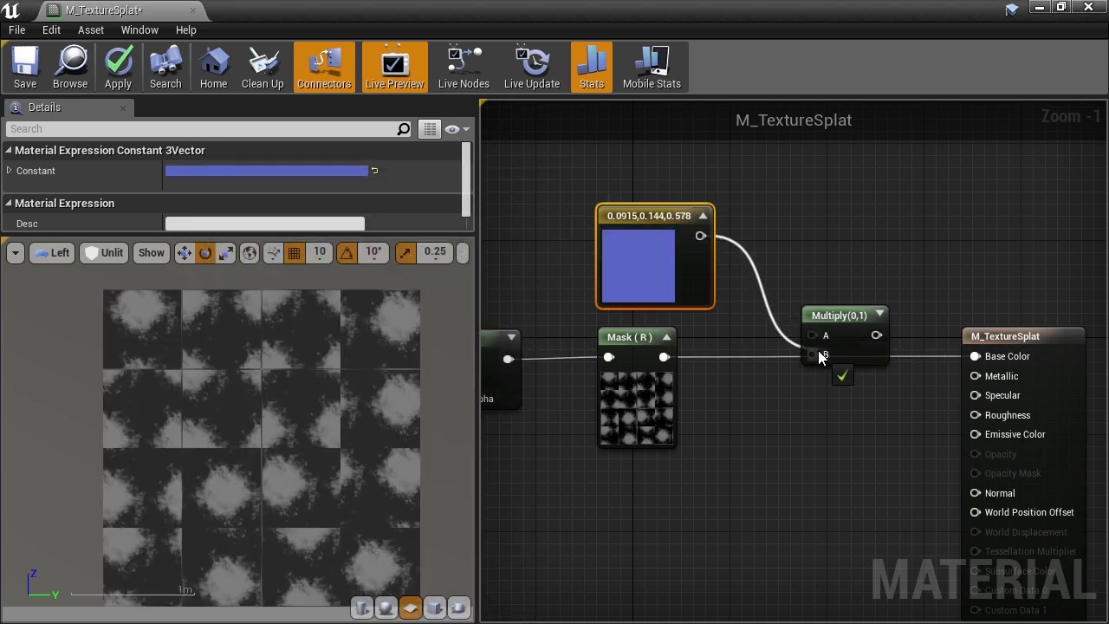
{"action": "left_click_drag", "start_coordinate": [822, 357], "coordinate": [819, 356]}
{"action": "left_click_drag", "start_coordinate": [664, 357], "coordinate": [819, 335]}
{"action": "left_click_drag", "start_coordinate": [837, 316], "coordinate": [982, 357]}
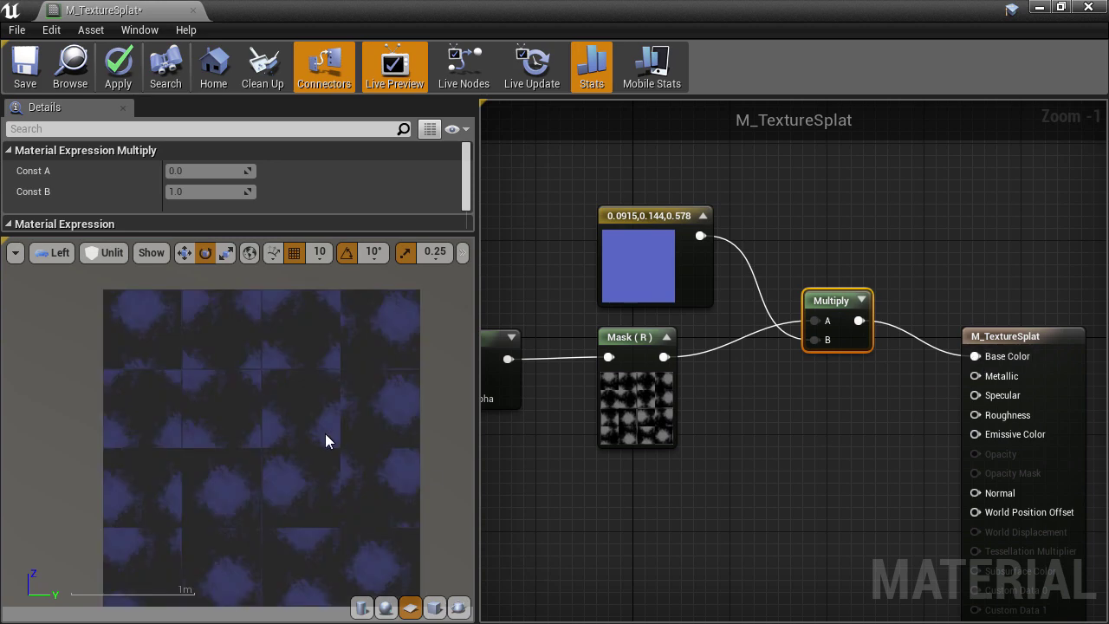
{"action": "scroll", "coordinate": [325, 441], "scroll_direction": "up", "scroll_amount": 2}
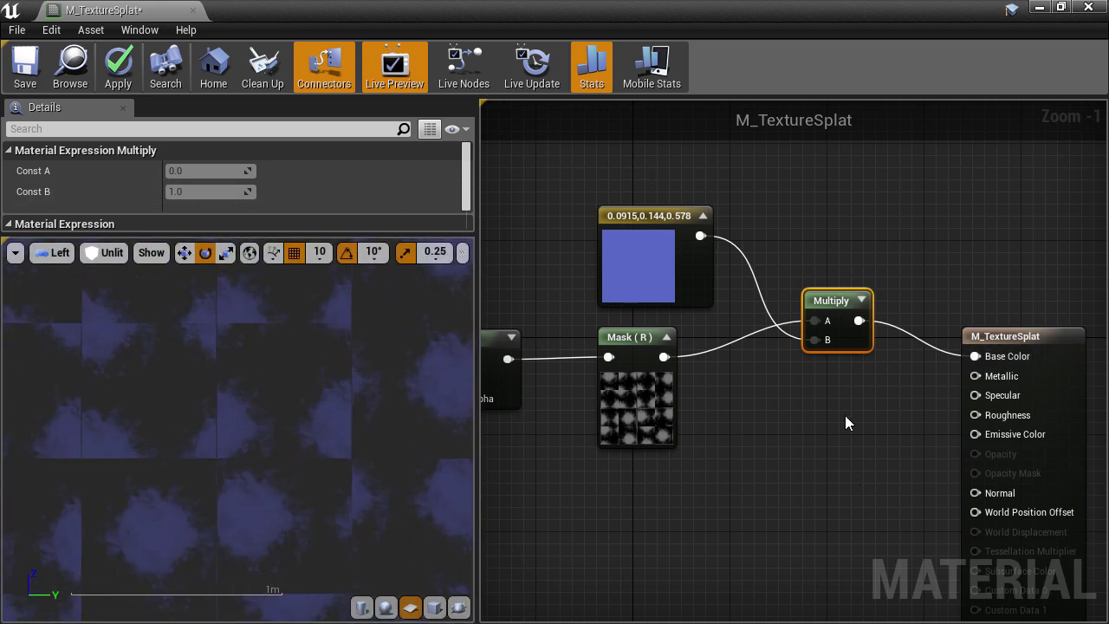
{"action": "right_click_drag", "start_coordinate": [845, 423], "coordinate": [892, 231]}
{"action": "left_click_drag", "start_coordinate": [894, 176], "coordinate": [1016, 290]}
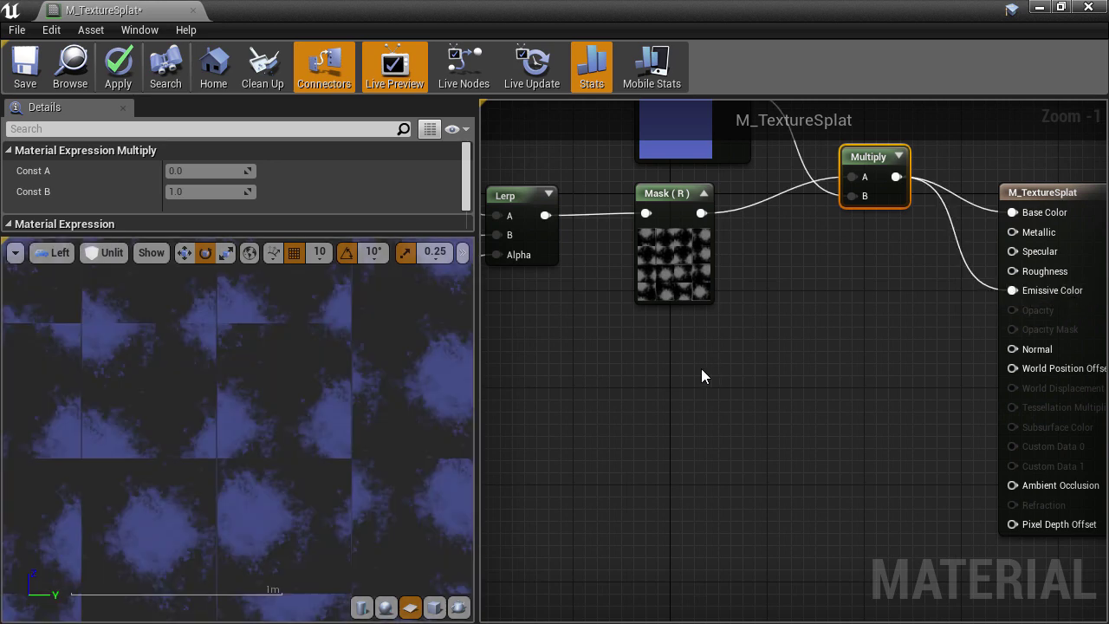
- Set the Texture Sample's Sampler Source to Shared: Clamp and inspect the clamped tiles
{"action": "right_click_drag", "start_coordinate": [711, 366], "coordinate": [792, 309]}
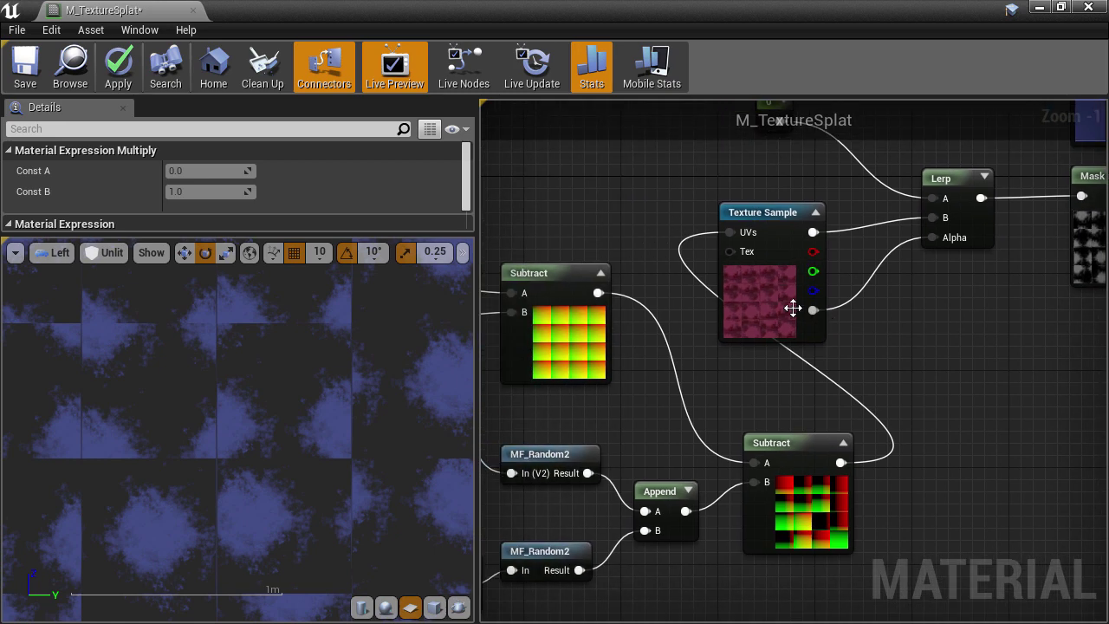
{"action": "left_click", "coordinate": [779, 310]}
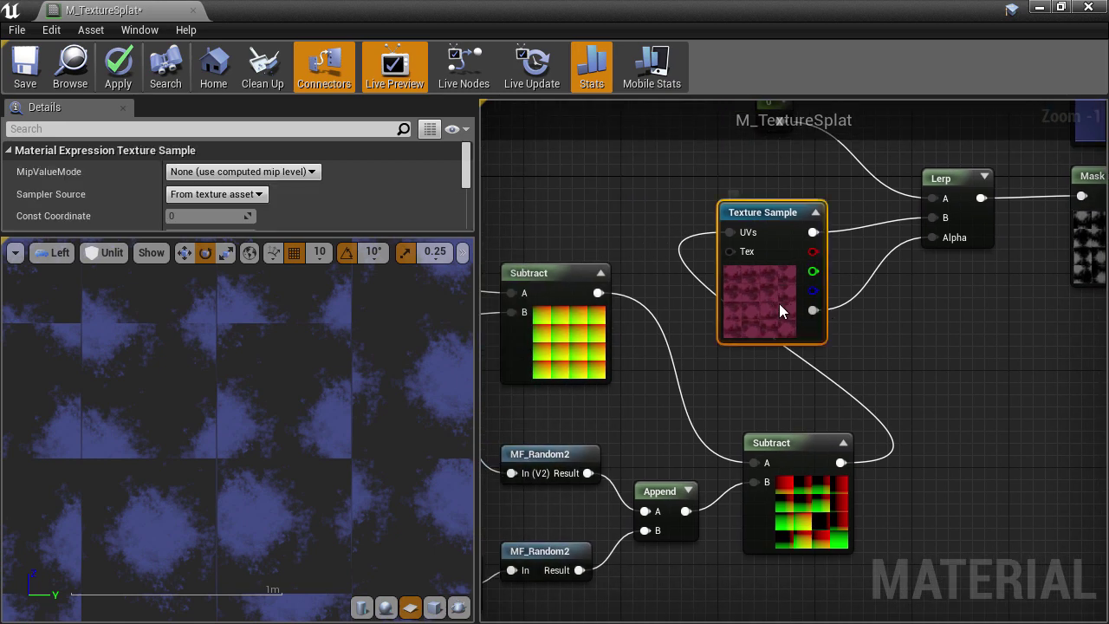
{"action": "left_click", "coordinate": [214, 199]}
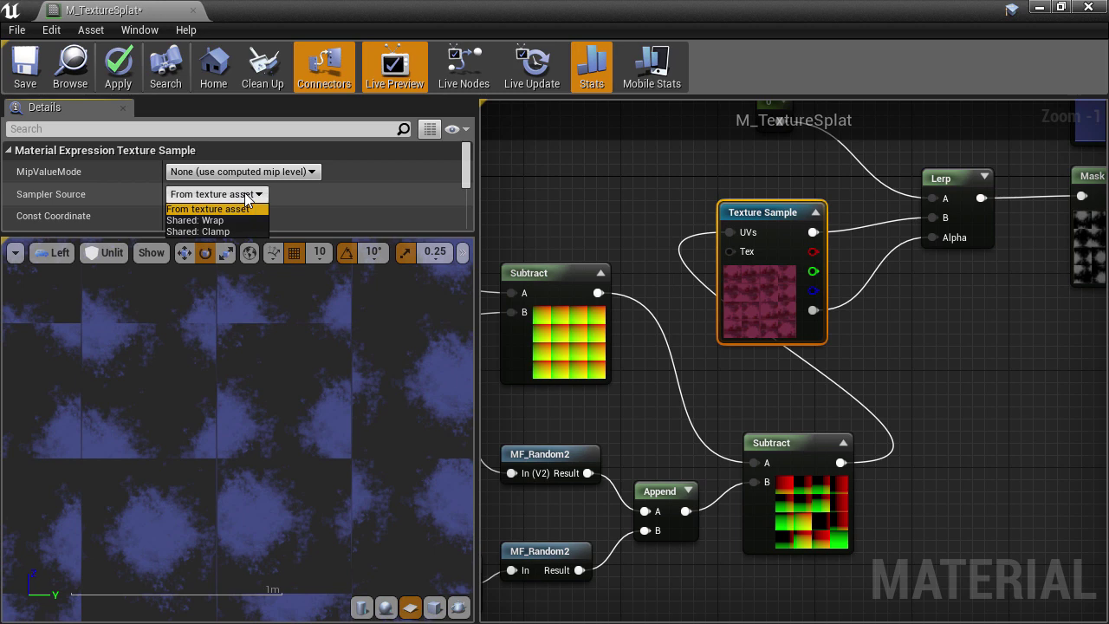
{"action": "left_click", "coordinate": [216, 232]}
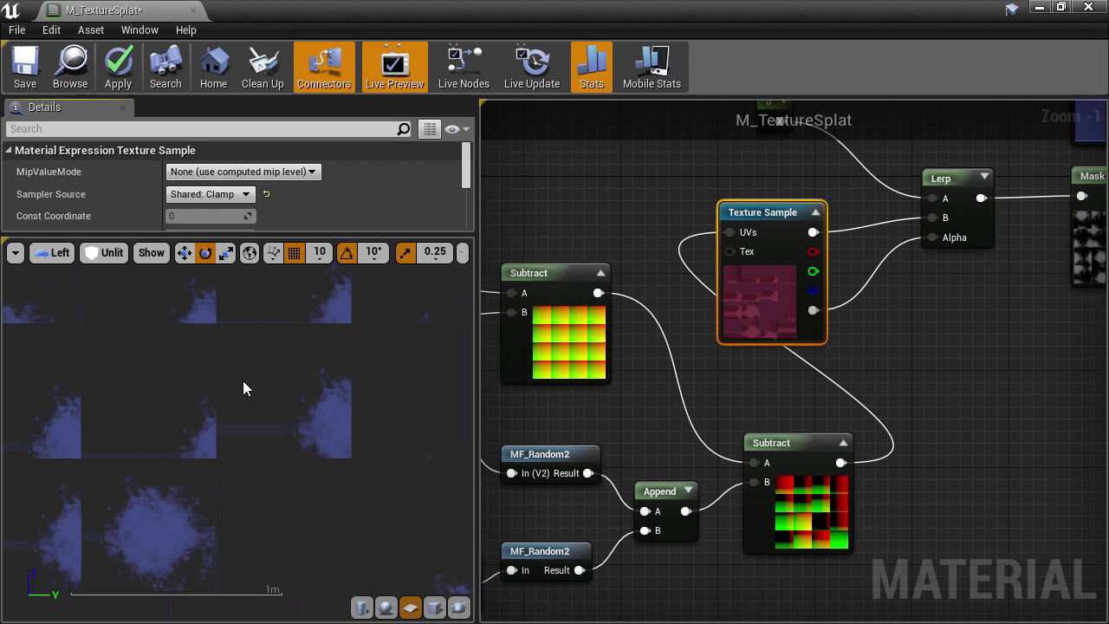
{"action": "right_click_drag", "start_coordinate": [260, 482], "coordinate": [379, 446]}
- Drag the side-panel divider left to widen the material graph area
{"action": "scroll", "coordinate": [300, 416], "scroll_direction": "down", "scroll_amount": 2}
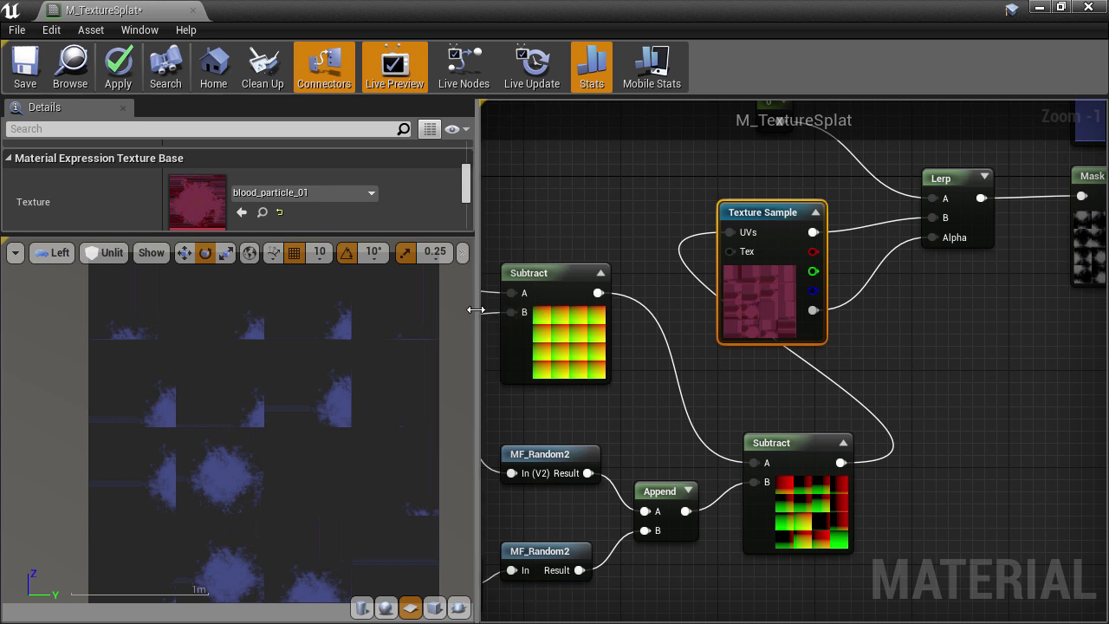
{"action": "left_click_drag", "start_coordinate": [474, 309], "coordinate": [406, 311]}
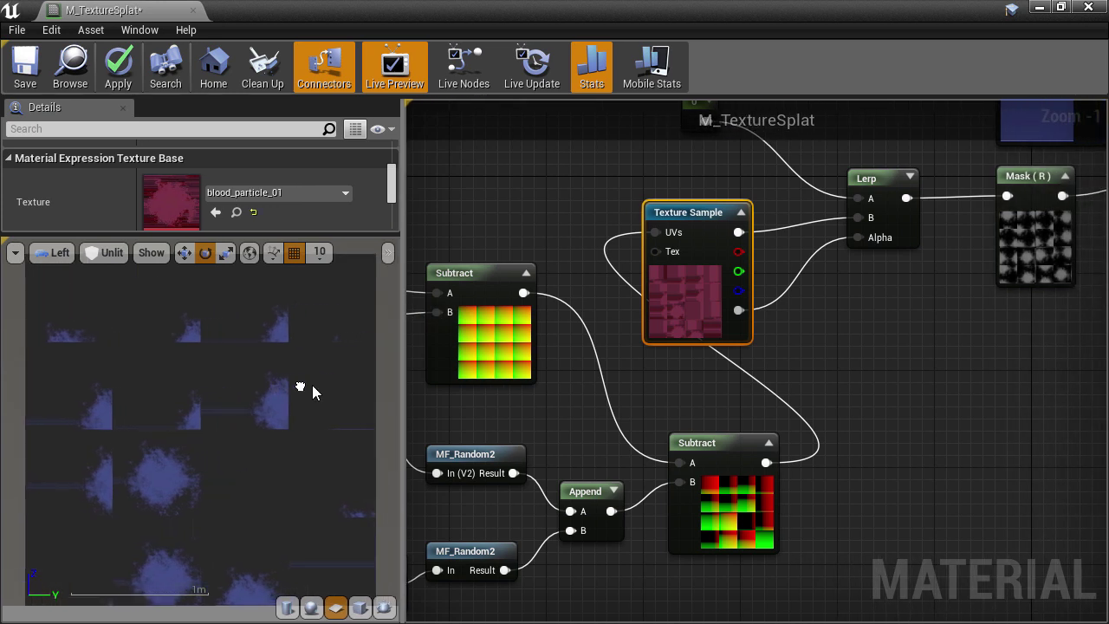
{"action": "right_click_drag", "start_coordinate": [582, 388], "coordinate": [638, 351]}
- Select the TexCoord, Number of Tiles and Multiply nodes together in the graph
{"action": "scroll", "coordinate": [744, 326], "scroll_direction": "down", "scroll_amount": 4}
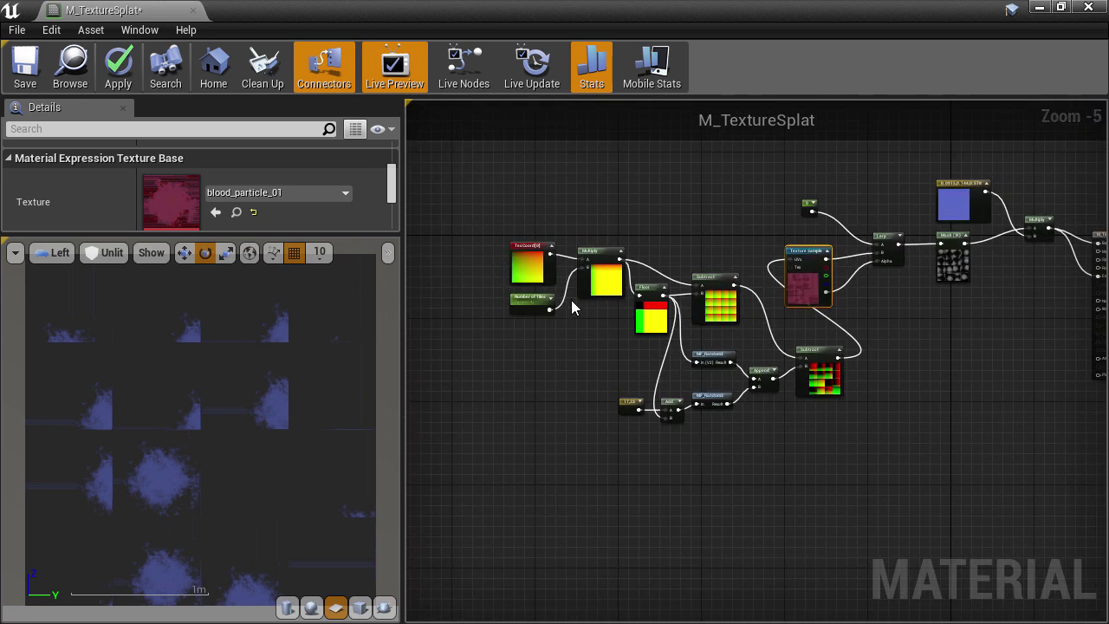
{"action": "scroll", "coordinate": [565, 361], "scroll_direction": "up", "scroll_amount": 3}
{"action": "right_click_drag", "start_coordinate": [563, 359], "coordinate": [638, 530]}
{"action": "left_click_drag", "start_coordinate": [483, 213], "coordinate": [716, 455]}
- Wrap the TexCoord, Number of Tiles and Multiply nodes in a 'Multiply Tiles' comment box
{"action": "left_click_drag", "start_coordinate": [733, 380], "coordinate": [653, 377]}
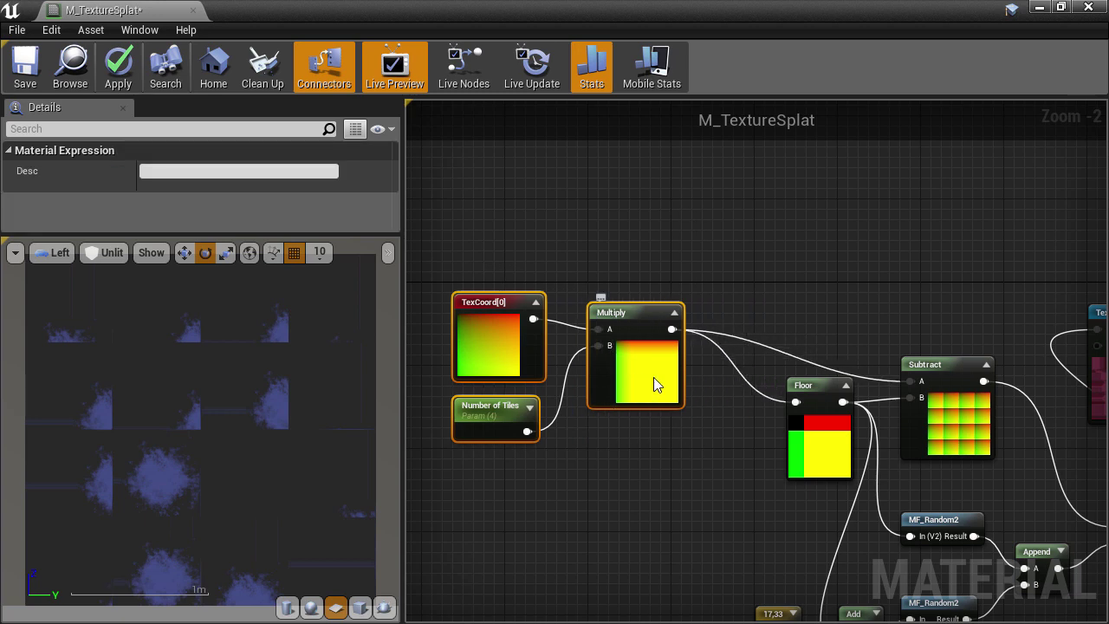
{"action": "type", "text": "c"}
{"action": "type", "text": "Multipl"}
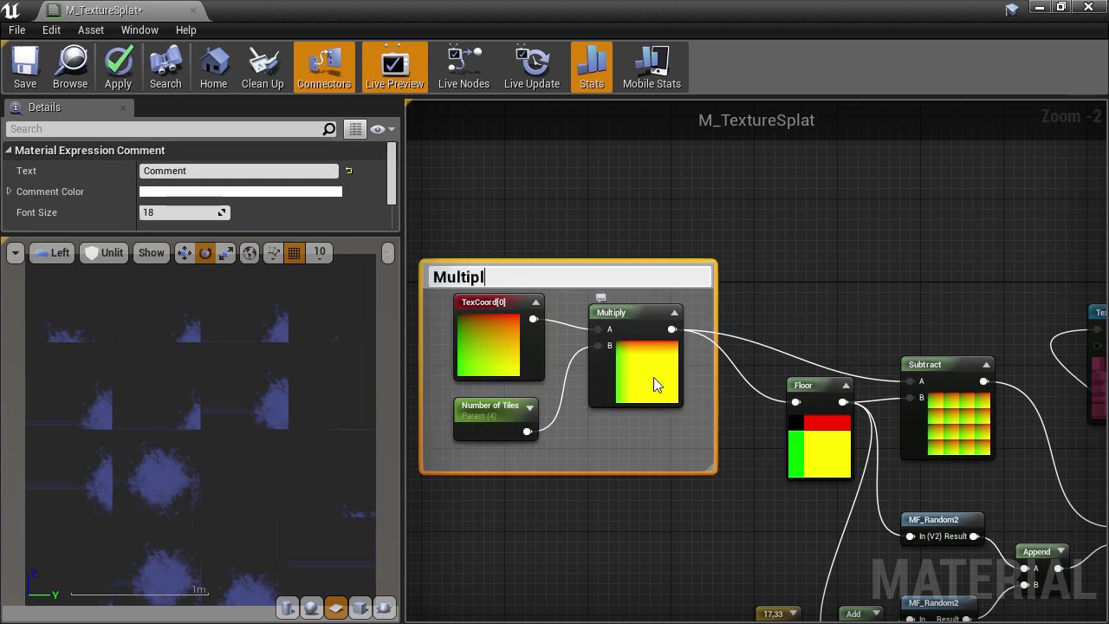
{"action": "type", "text": "y Tiles"}
{"action": "key", "text": "Return"}
{"action": "left_click_drag", "start_coordinate": [622, 276], "coordinate": [520, 279]}
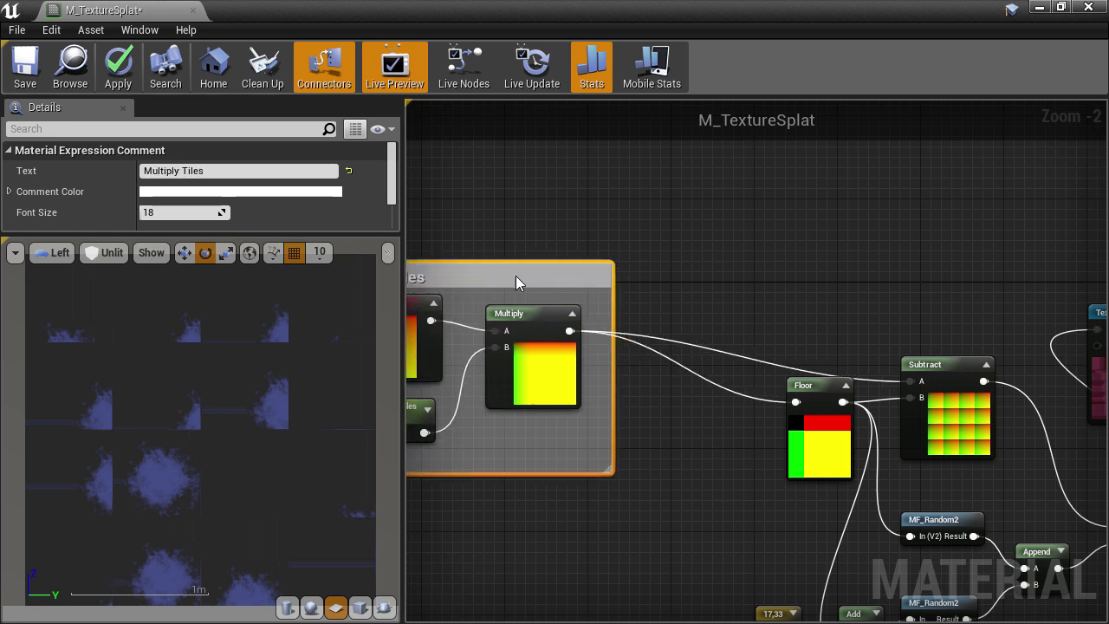
- Reposition the Floor and Subtract nodes and wrap Floor in an 'Integer Tiles' comment
{"action": "left_click_drag", "start_coordinate": [823, 424], "coordinate": [749, 435]}
{"action": "left_click_drag", "start_coordinate": [964, 388], "coordinate": [873, 336]}
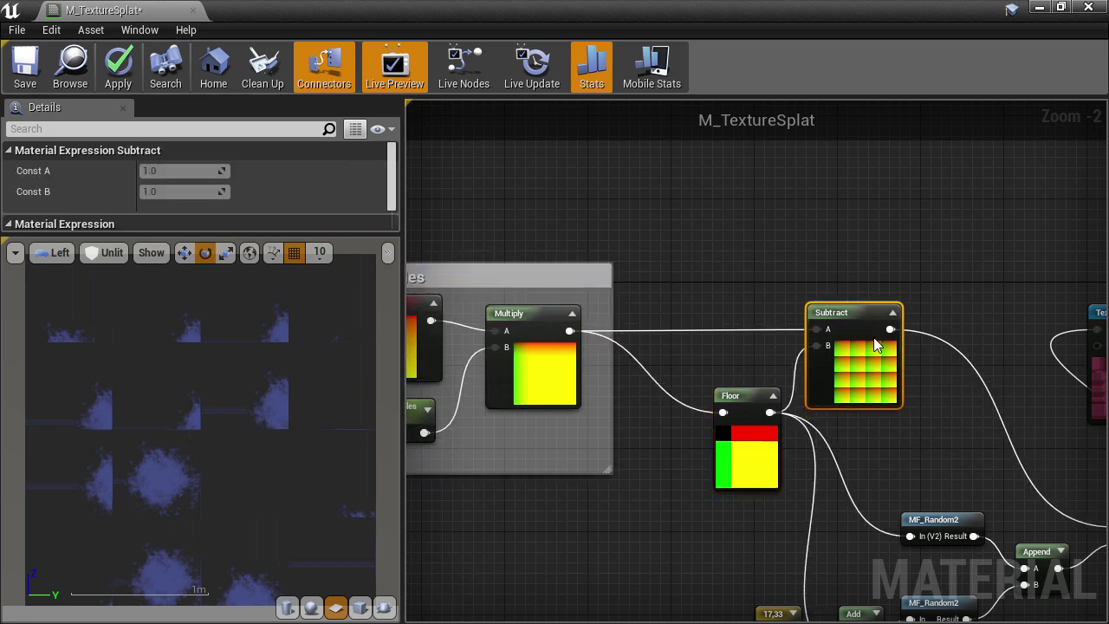
{"action": "right_click_drag", "start_coordinate": [964, 484], "coordinate": [830, 382]}
{"action": "left_click_drag", "start_coordinate": [624, 360], "coordinate": [593, 372]}
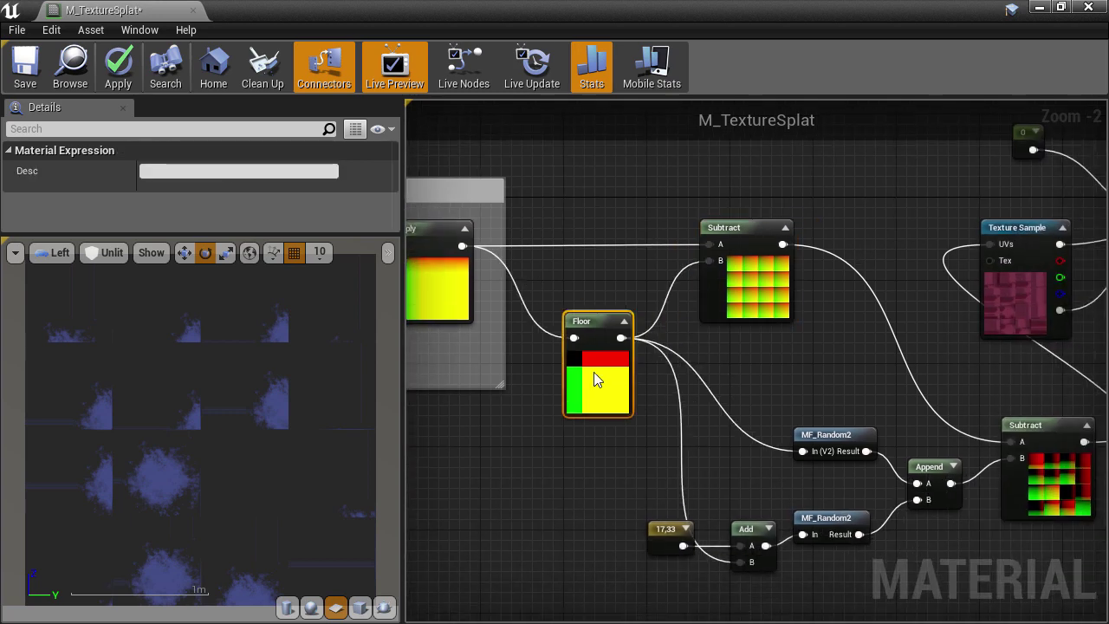
{"action": "type", "text": "cInteger Tiles"}
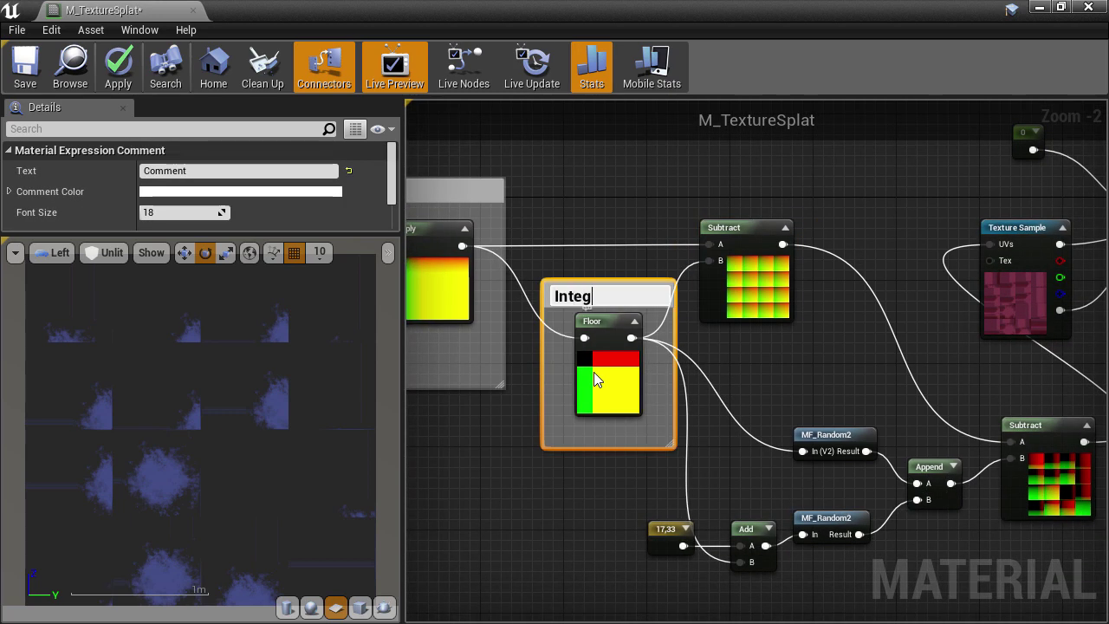
{"action": "key", "text": "Return"}
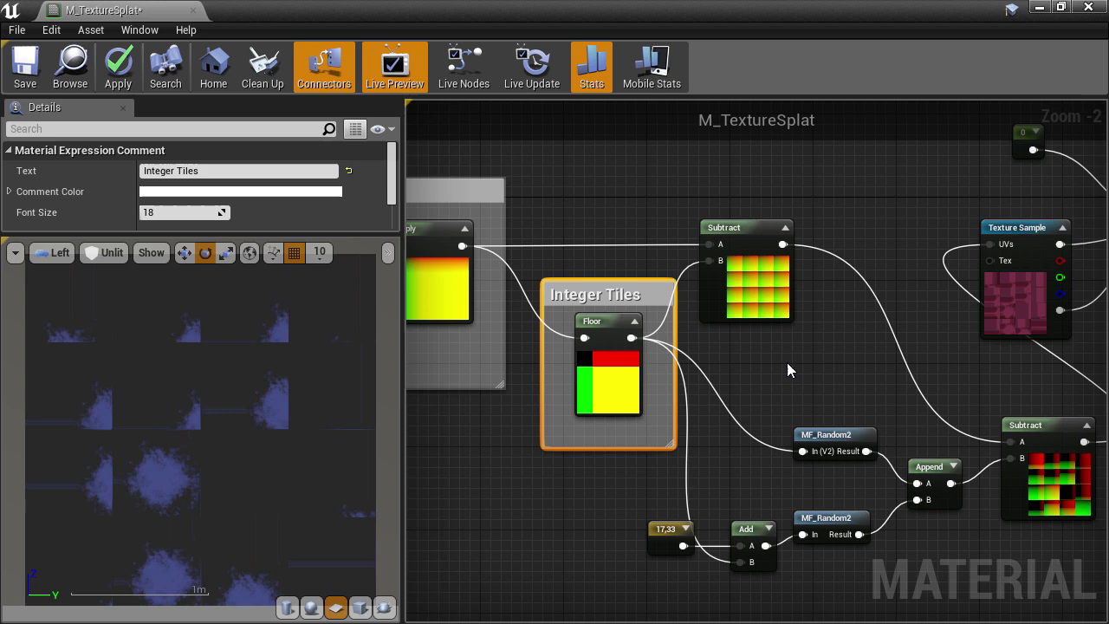
- Rearrange the MF_Random2, red/green Subtract and Append nodes to make room for grouping
{"action": "right_click_drag", "start_coordinate": [788, 367], "coordinate": [687, 232]}
{"action": "left_click_drag", "start_coordinate": [733, 295], "coordinate": [733, 337]}
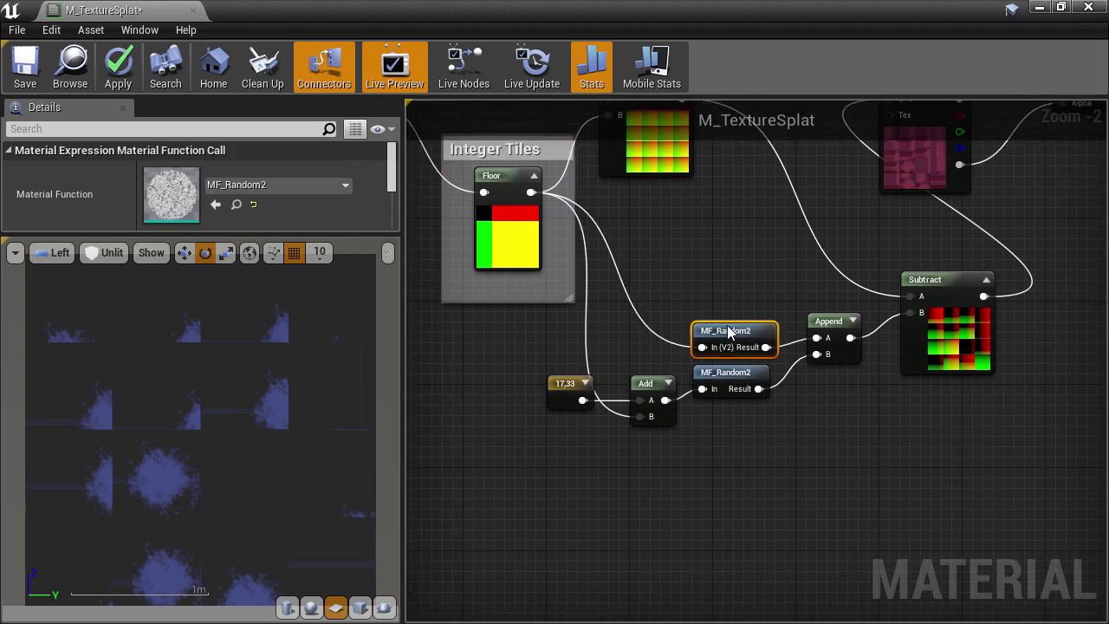
{"action": "left_click_drag", "start_coordinate": [953, 280], "coordinate": [1078, 290]}
{"action": "left_click_drag", "start_coordinate": [834, 330], "coordinate": [834, 341]}
- Group the 17.33, Add, MF_Random2 and Append nodes under a 'Random 3D vector' comment
{"action": "left_click_drag", "start_coordinate": [514, 476], "coordinate": [838, 402]}
{"action": "left_click_drag", "start_coordinate": [517, 511], "coordinate": [874, 366]}
{"action": "type", "text": "c"}
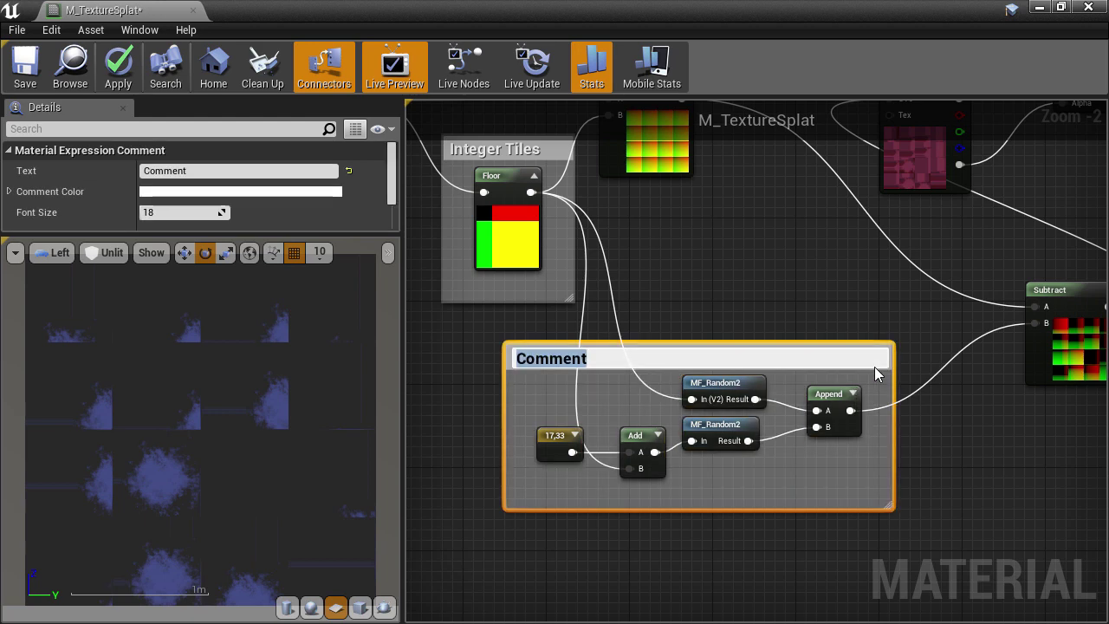
{"action": "type", "text": "Random"}
{"action": "type", "text": " 3"}
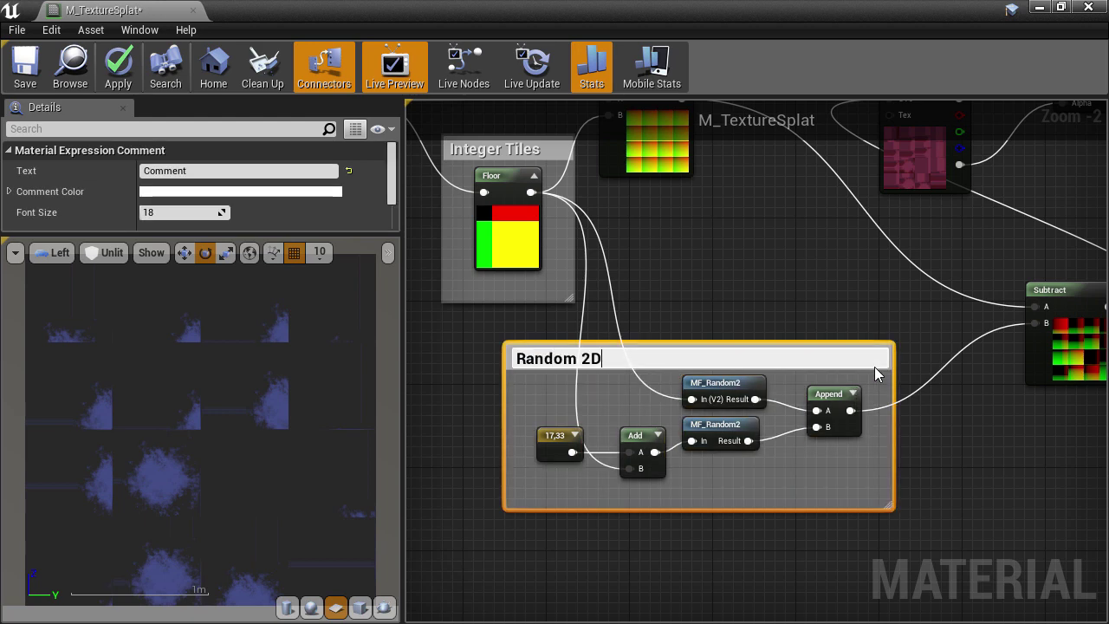
{"action": "type", "text": "D vector"}
{"action": "key", "text": "Return"}
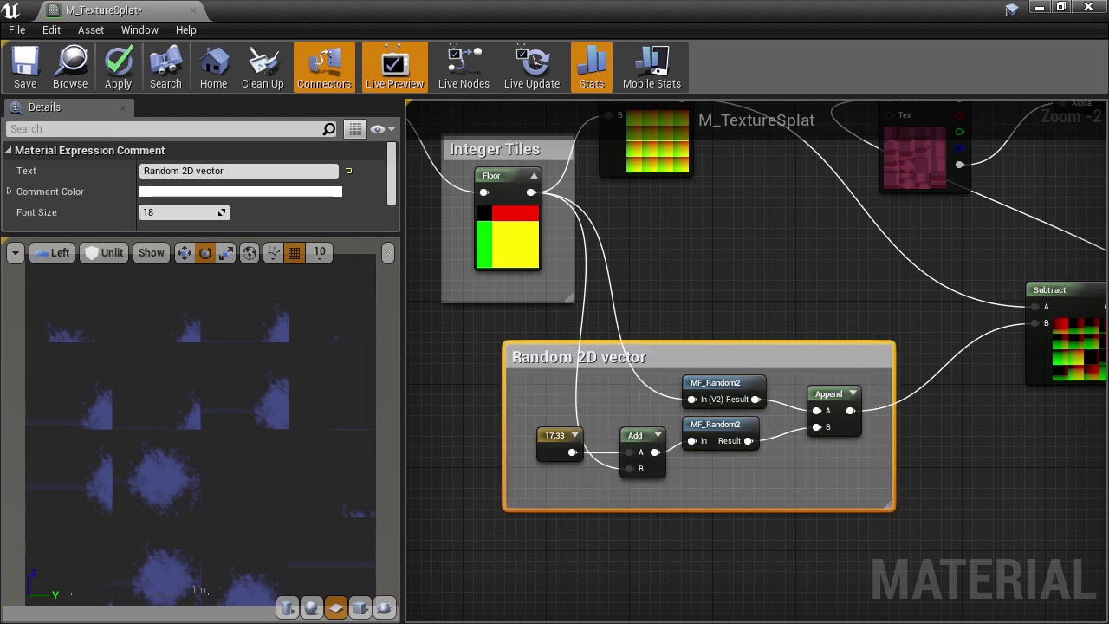
- Shift the Multiply Tiles and Integer Tiles groups and red/green Subtract up and left
{"action": "right_click_drag", "start_coordinate": [923, 291], "coordinate": [630, 422]}
{"action": "scroll", "coordinate": [630, 422], "scroll_direction": "down", "scroll_amount": 3}
{"action": "right_click_drag", "start_coordinate": [564, 396], "coordinate": [832, 369]}
{"action": "left_click_drag", "start_coordinate": [458, 174], "coordinate": [832, 476]}
{"action": "left_click", "coordinate": [969, 407], "text": "ctrl"}
{"action": "left_click_drag", "start_coordinate": [969, 407], "coordinate": [737, 310]}
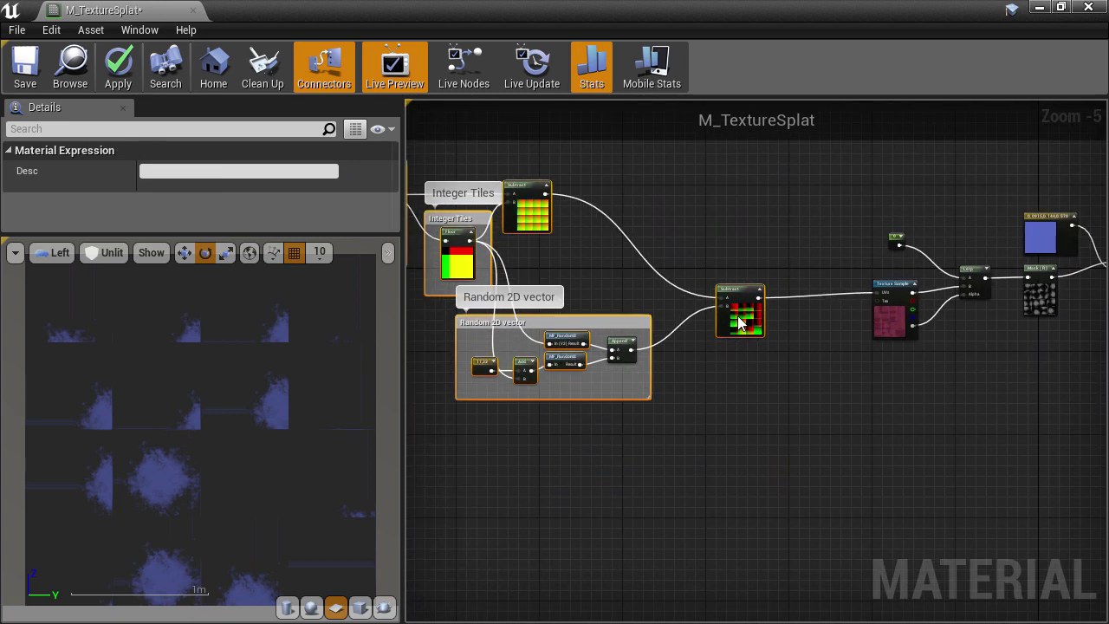
- Wrap the red/green Subtract node in an 'Offset by rand' comment box
{"action": "scroll", "coordinate": [745, 356], "scroll_direction": "up", "scroll_amount": 2}
{"action": "scroll", "coordinate": [745, 357], "scroll_direction": "up", "scroll_amount": 2}
{"action": "left_click", "coordinate": [762, 416]}
{"action": "type", "text": "c"}
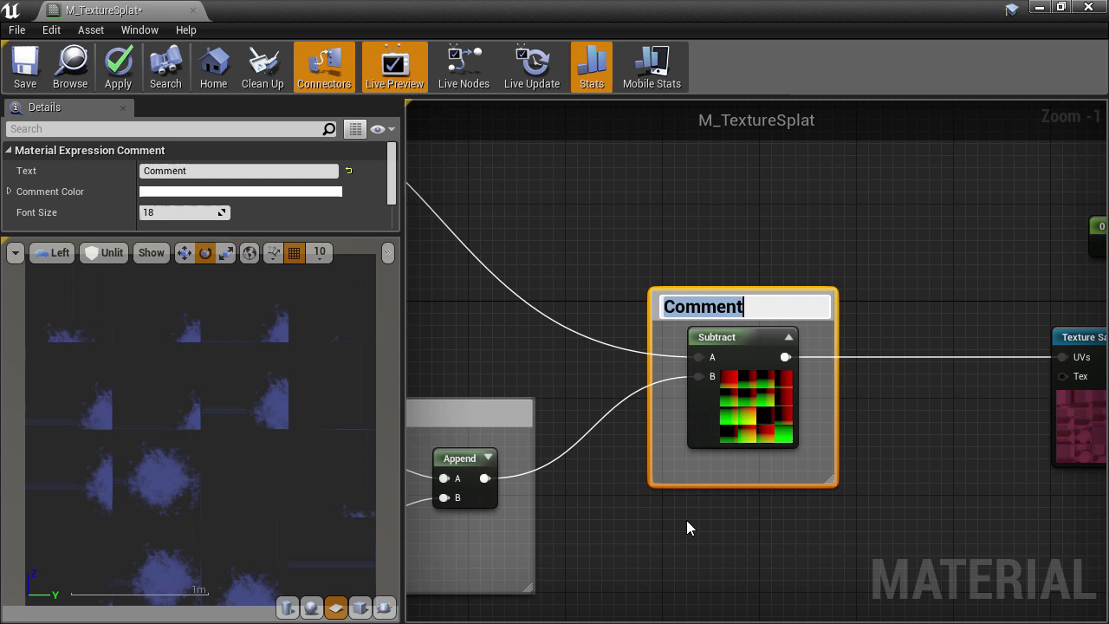
{"action": "type", "text": "Offset b"}
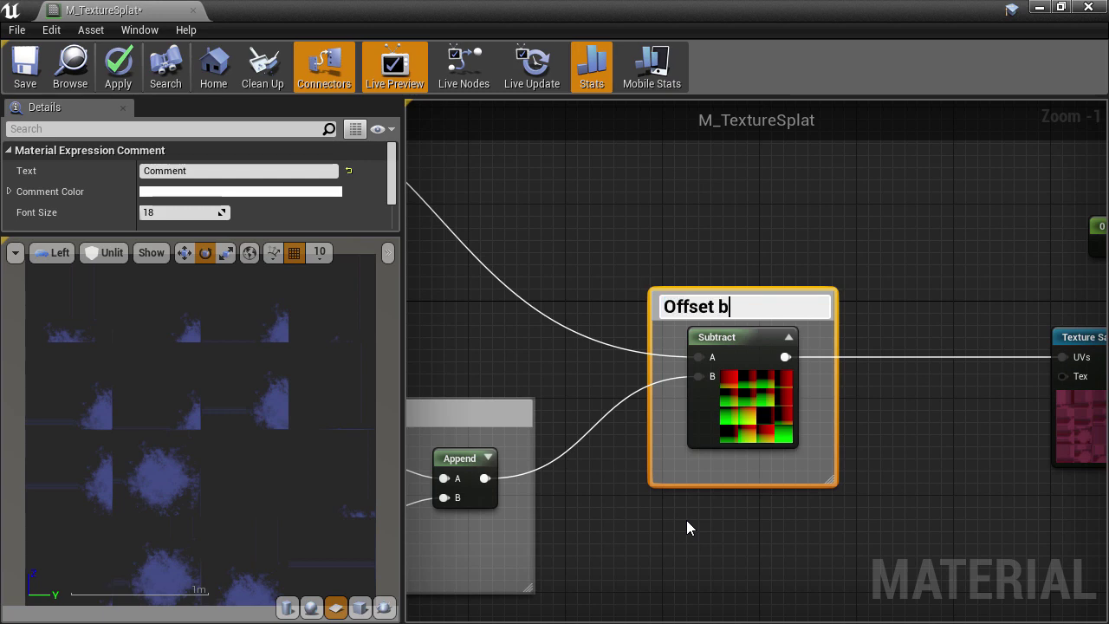
{"action": "type", "text": "y rand"}
{"action": "key", "text": "Return"}
{"action": "scroll", "coordinate": [687, 520], "scroll_direction": "down", "scroll_amount": 4}
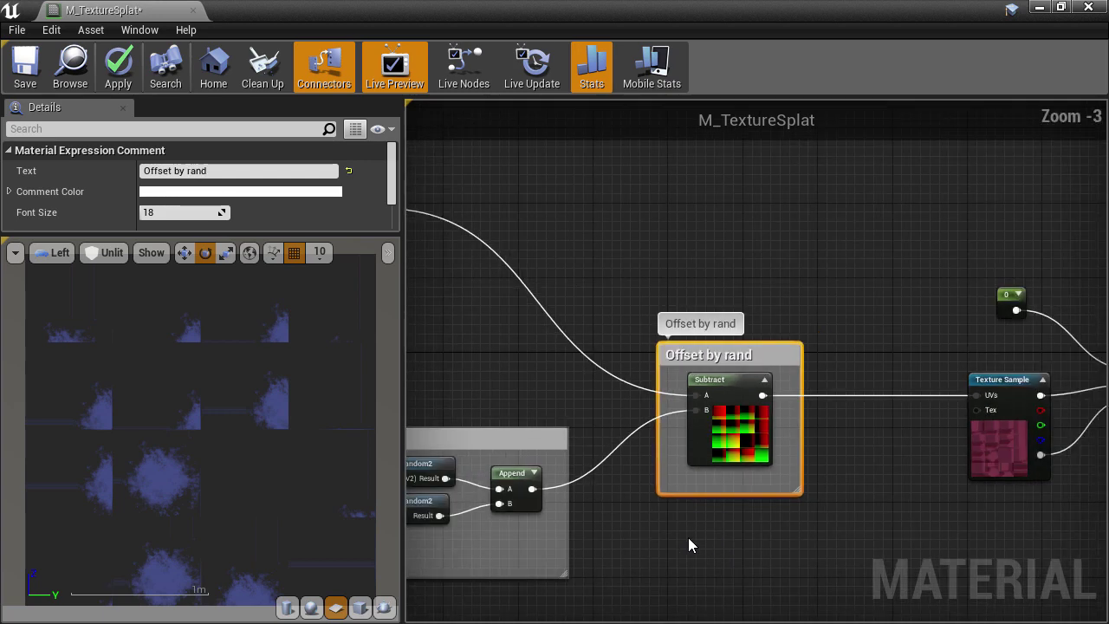
{"action": "right_click_drag", "start_coordinate": [693, 545], "coordinate": [930, 440]}
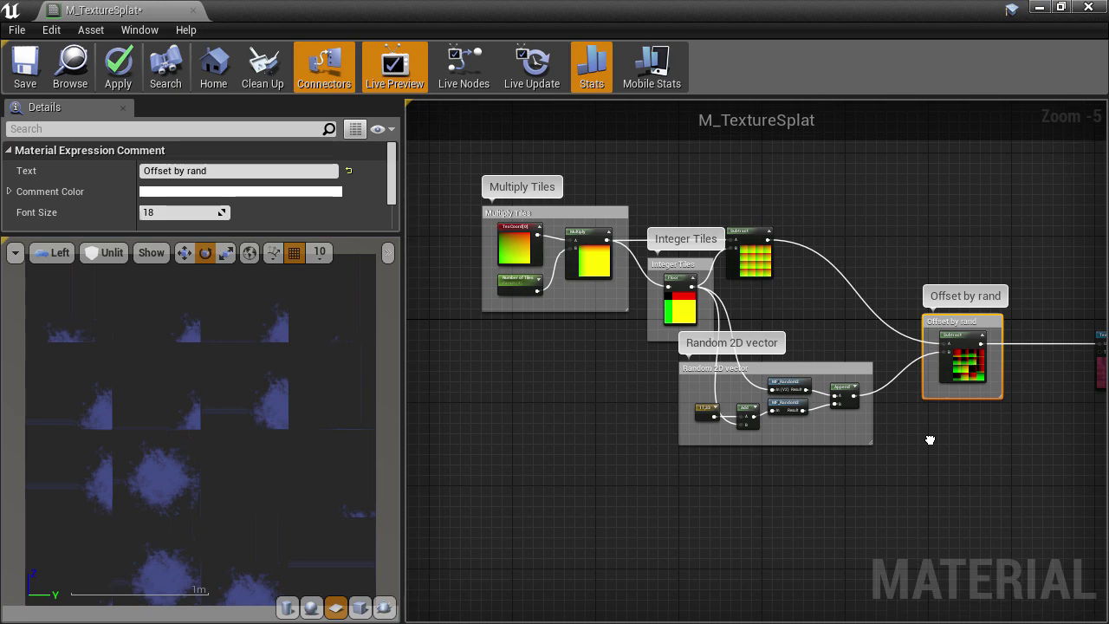